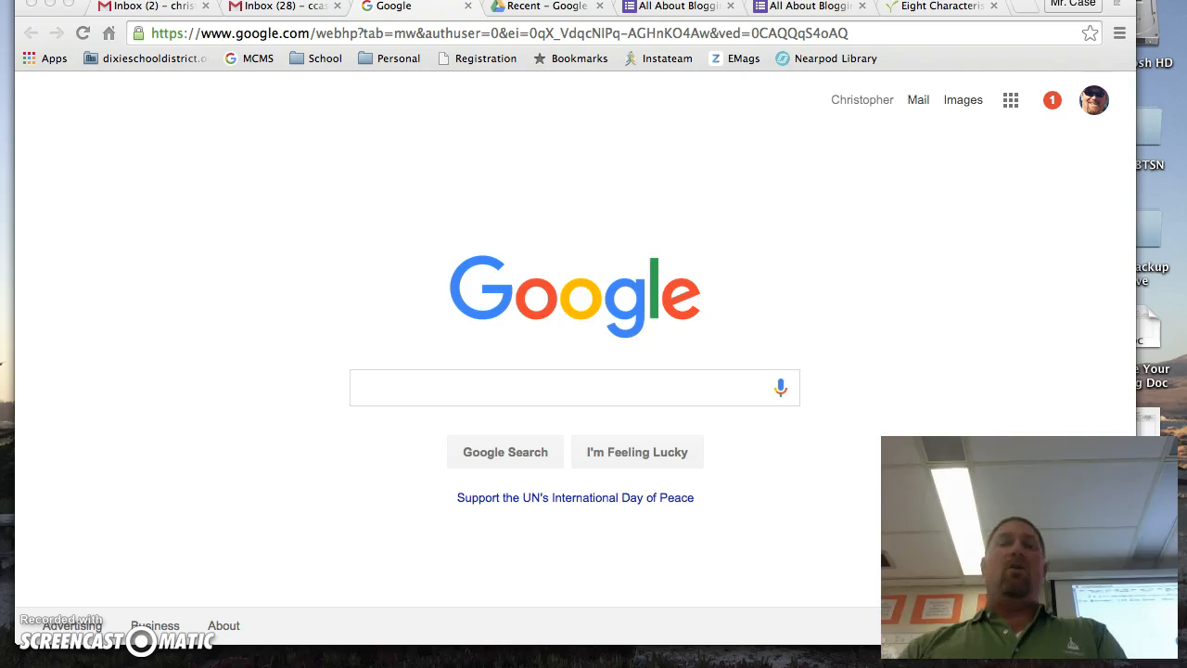
# Open Google Sites from the Google apps and start creating a new site.
pyautogui.click(1010, 96)
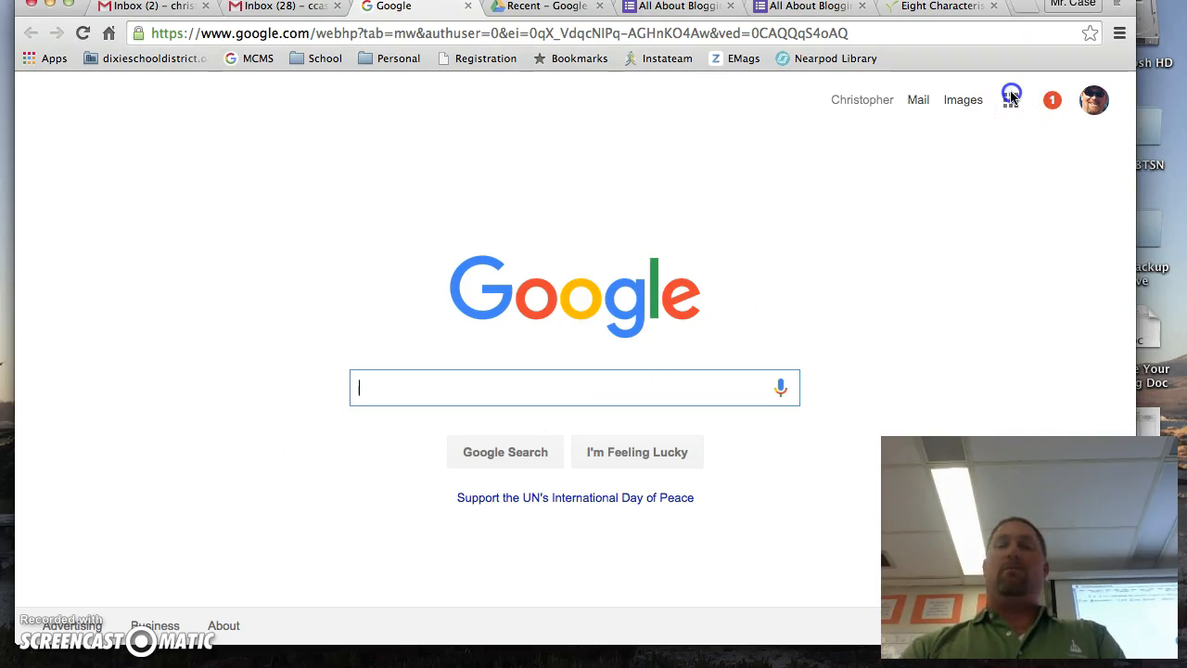
pyautogui.click(1011, 97)
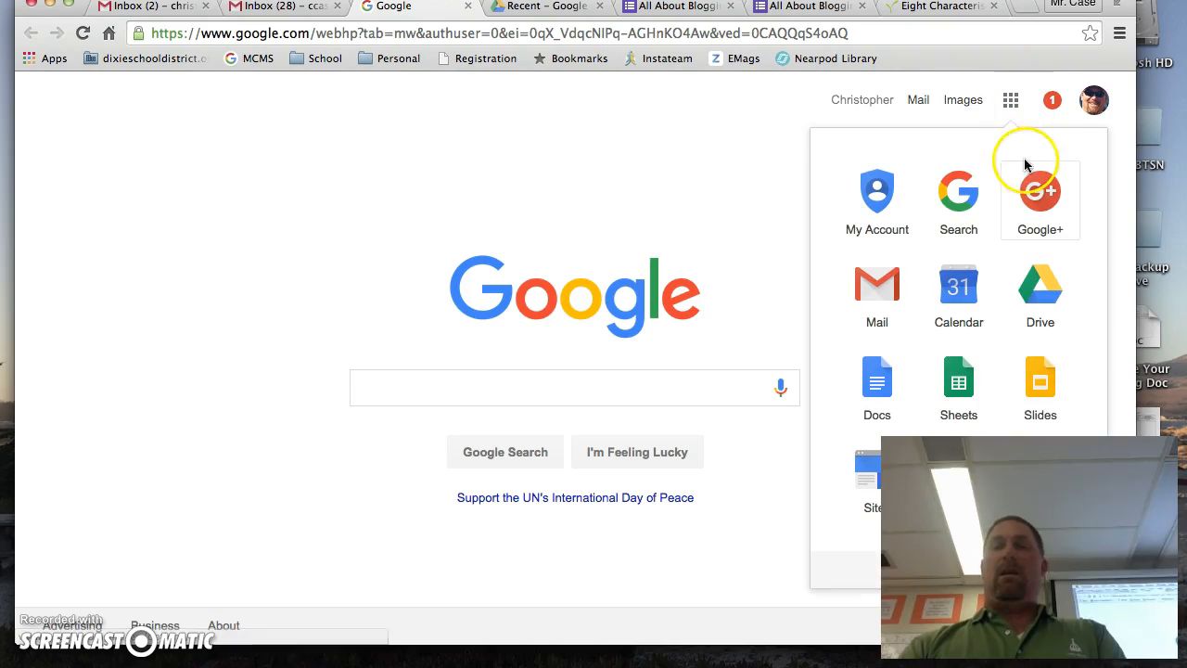
pyautogui.click(869, 483)
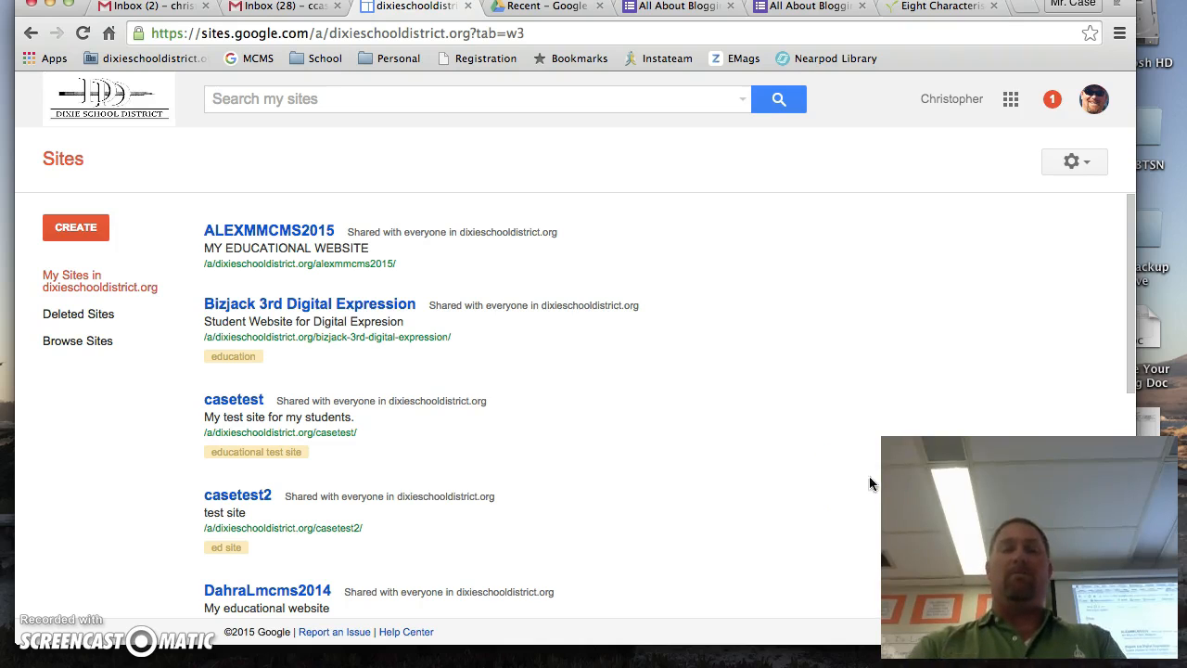
pyautogui.click(74, 228)
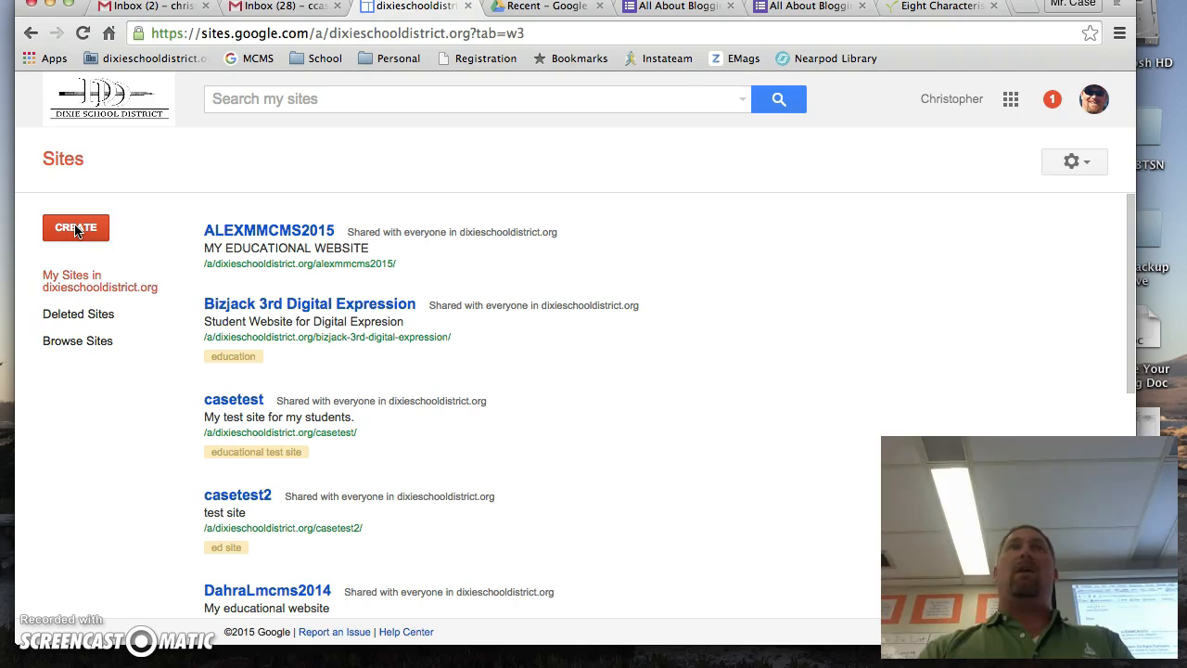
pyautogui.click(75, 228)
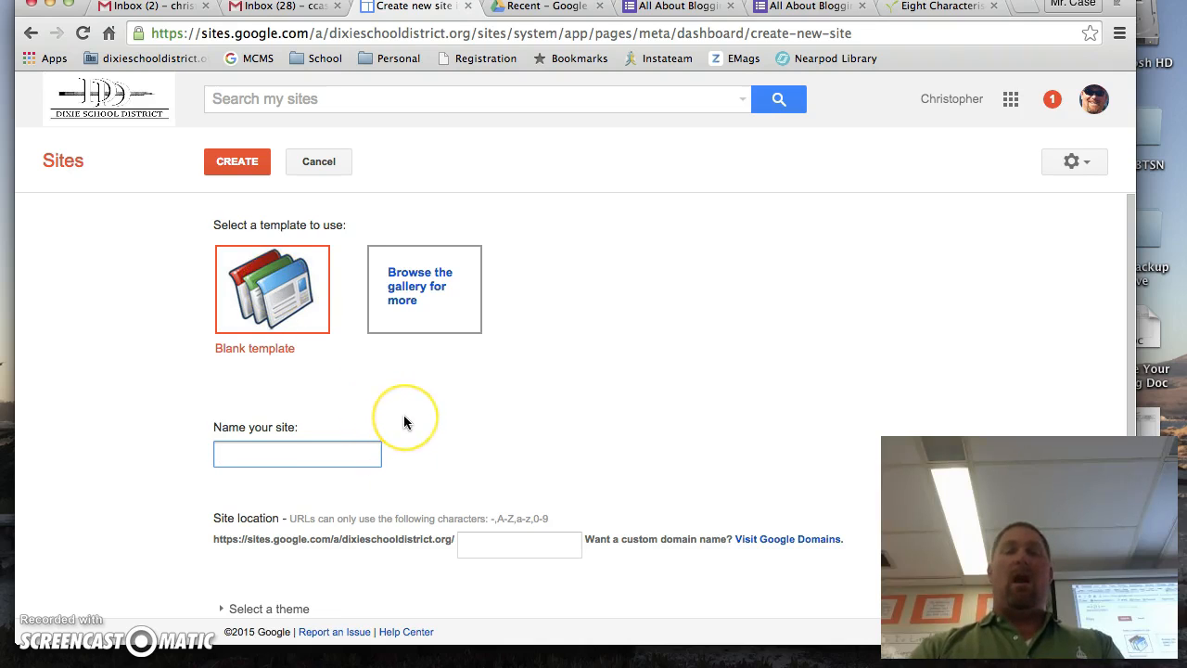
# Name the new site with the student's first name and last initial followed by MCMS15-16.
pyautogui.scroll(-2, 403, 417)
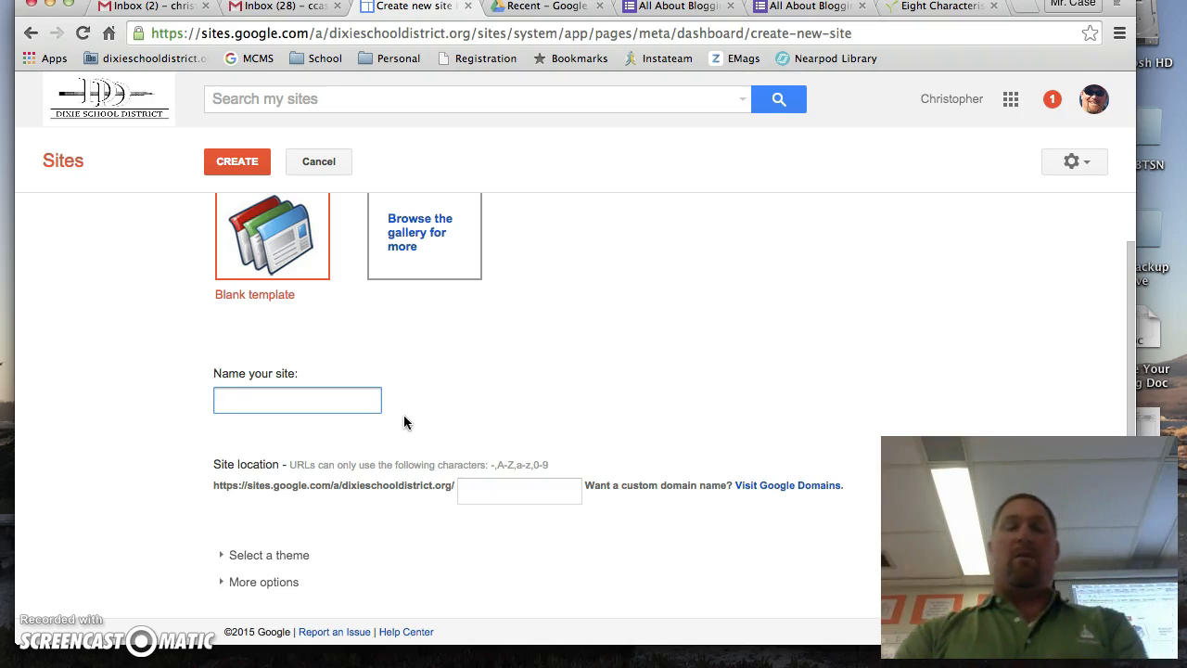
pyautogui.write('Chris')
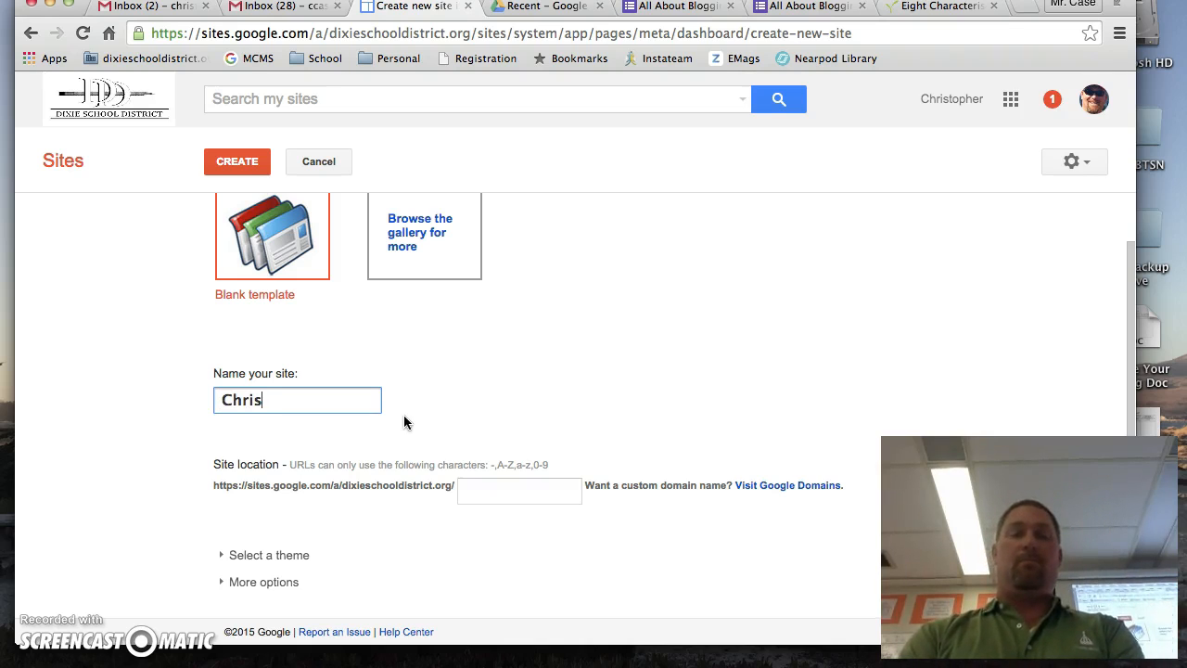
pyautogui.write('C')
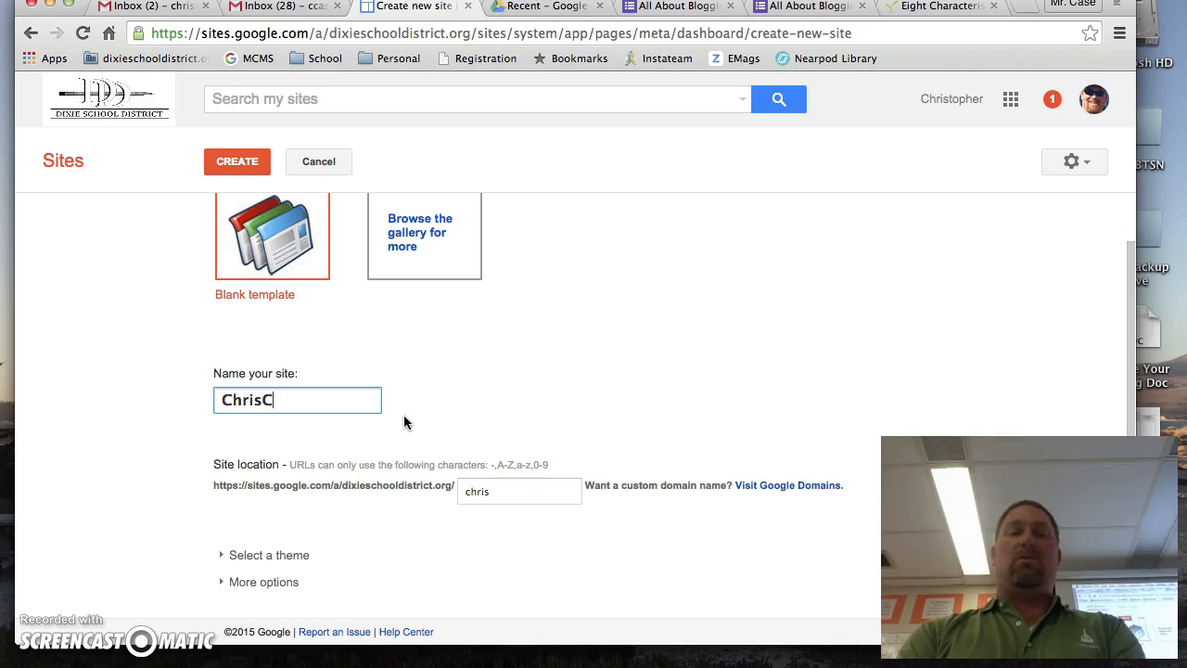
pyautogui.write('MC')
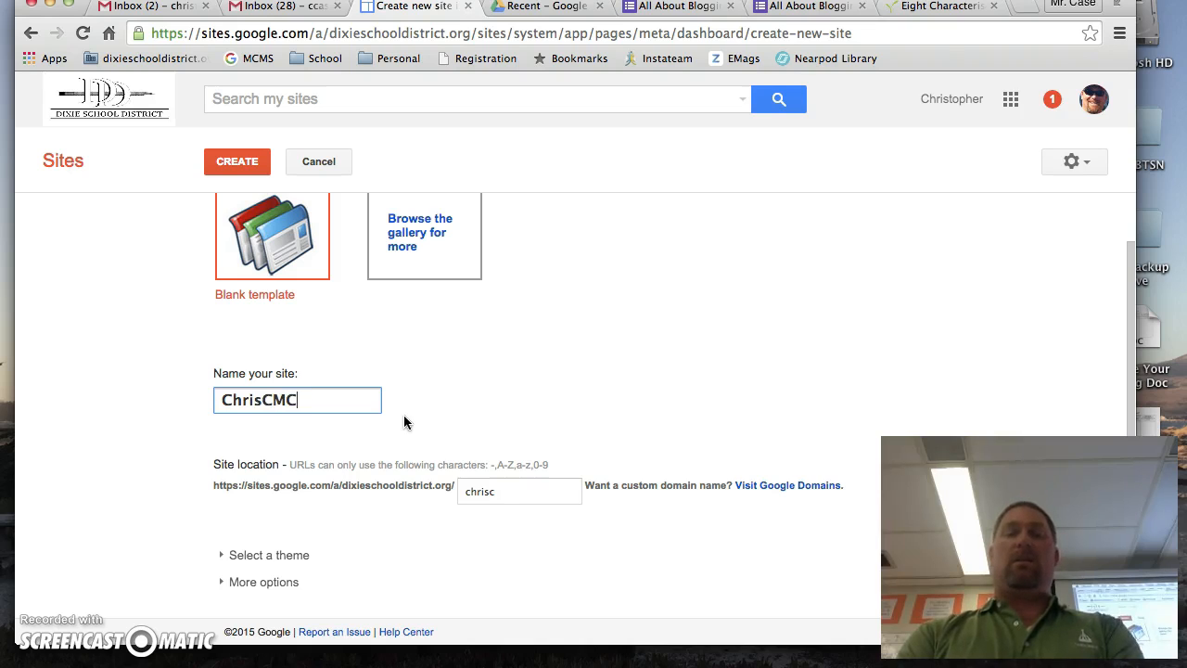
pyautogui.write('M')
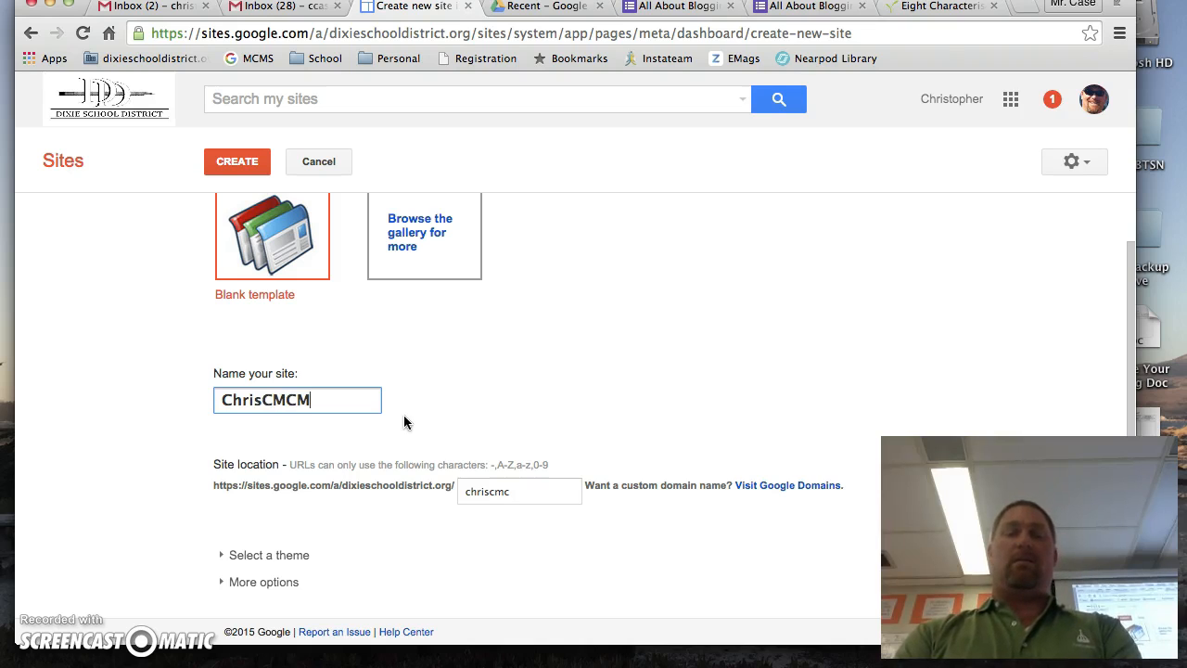
pyautogui.write('S15')
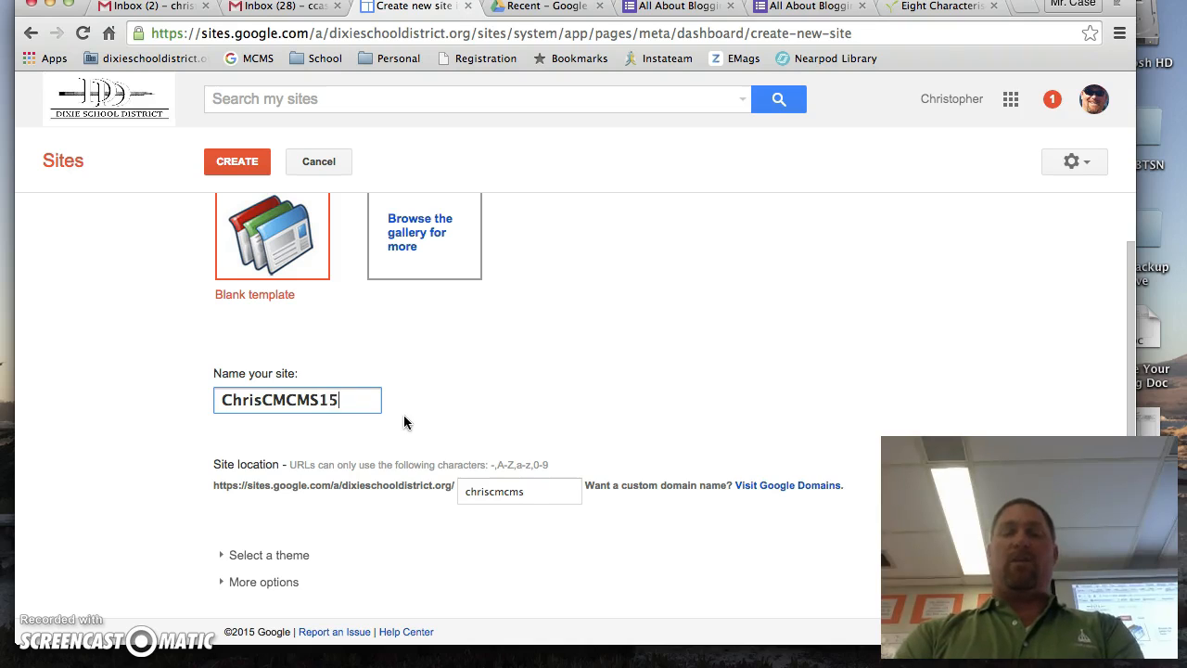
pyautogui.write('-16')
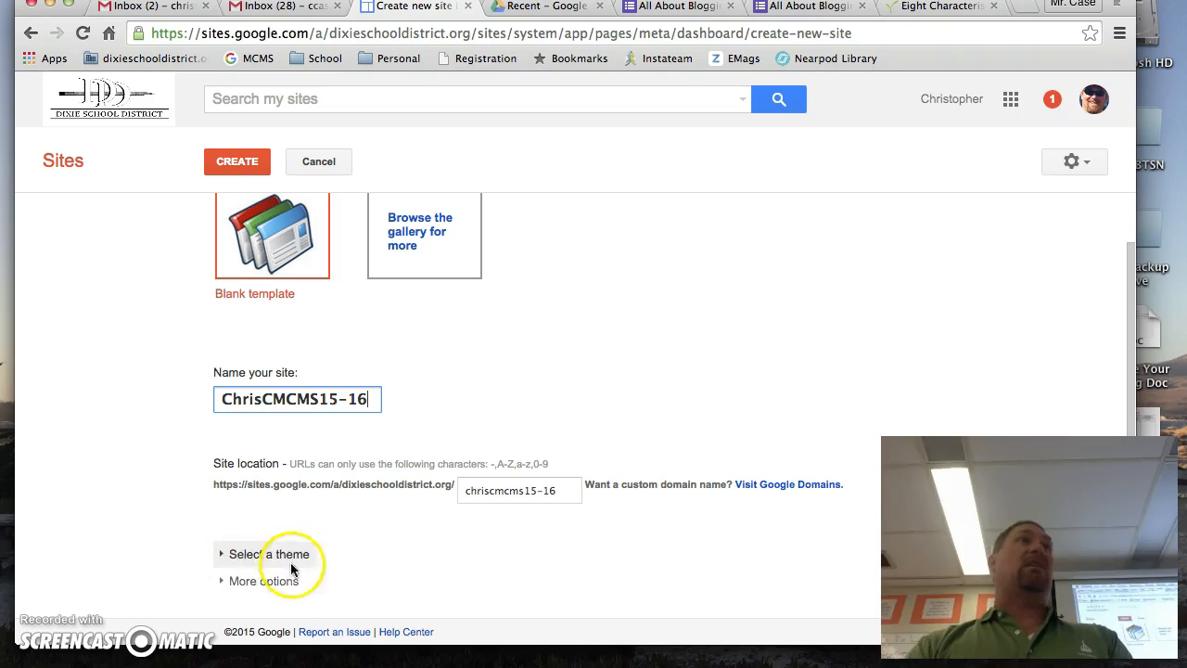
# Expand the theme selection and choose the Crystal Panel theme for the site.
pyautogui.click(220, 555)
pyautogui.scroll(-5, 463, 498)
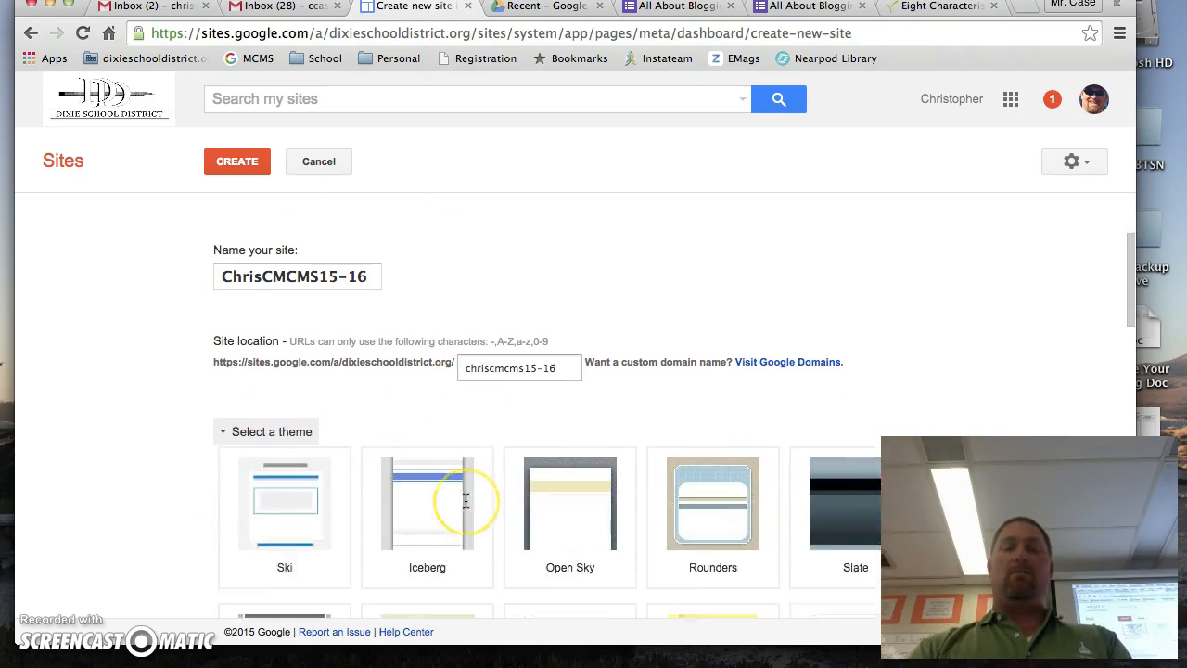
pyautogui.scroll(-3, 465, 501)
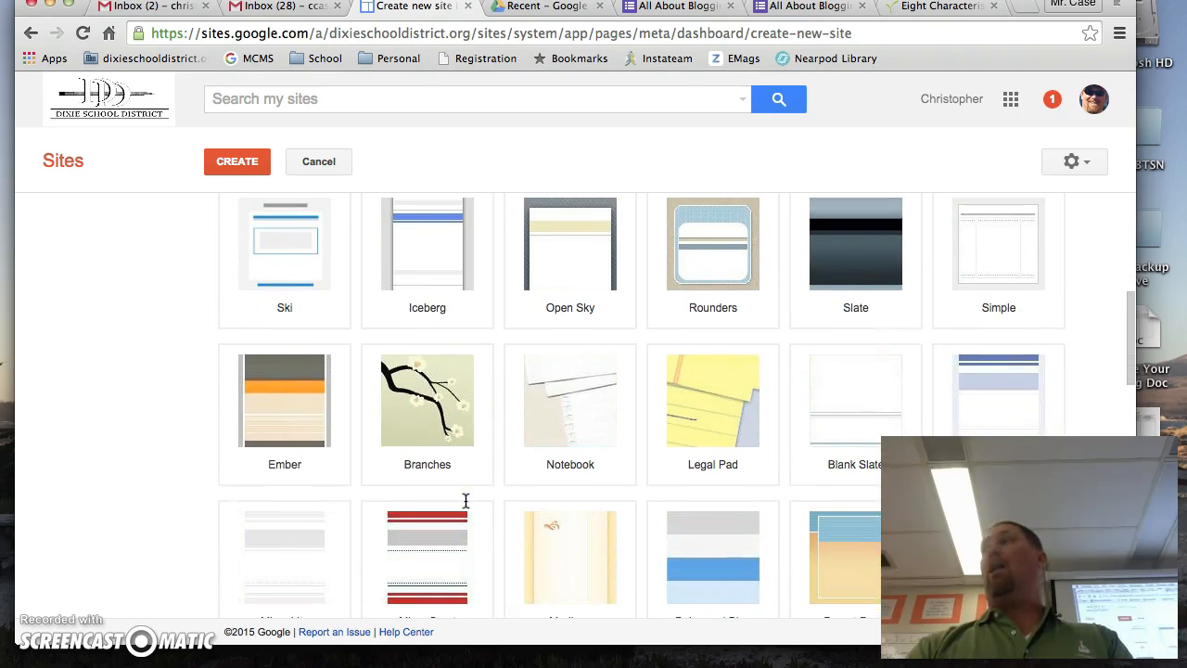
pyautogui.scroll(-3, 465, 500)
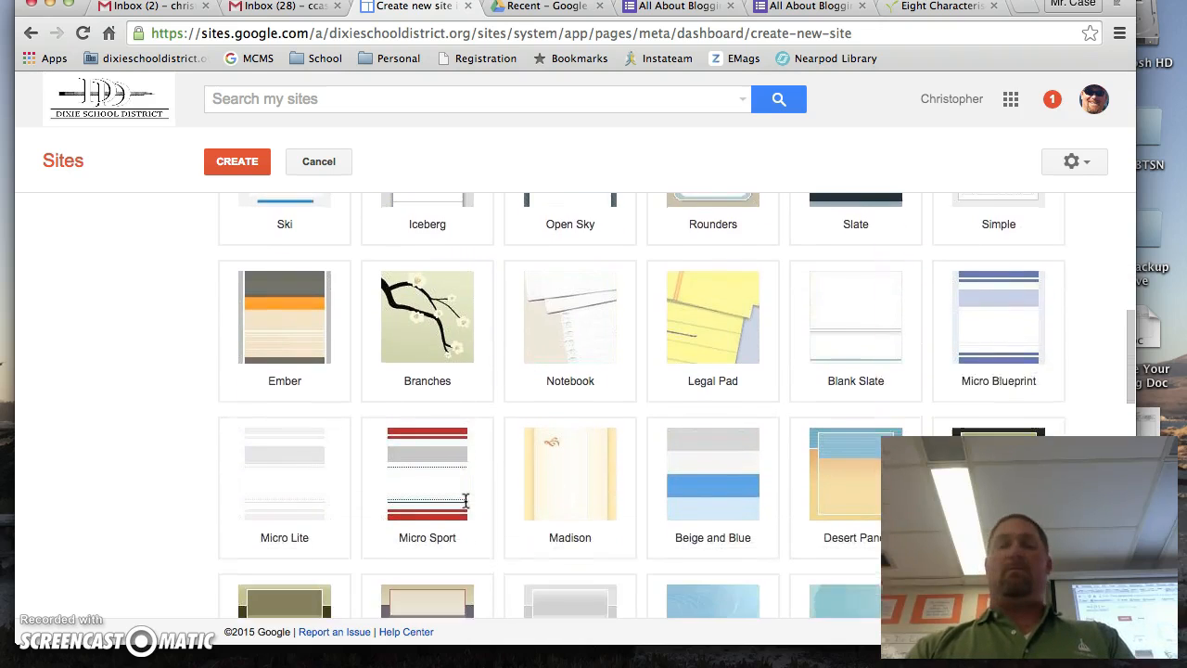
pyautogui.scroll(-3, 466, 501)
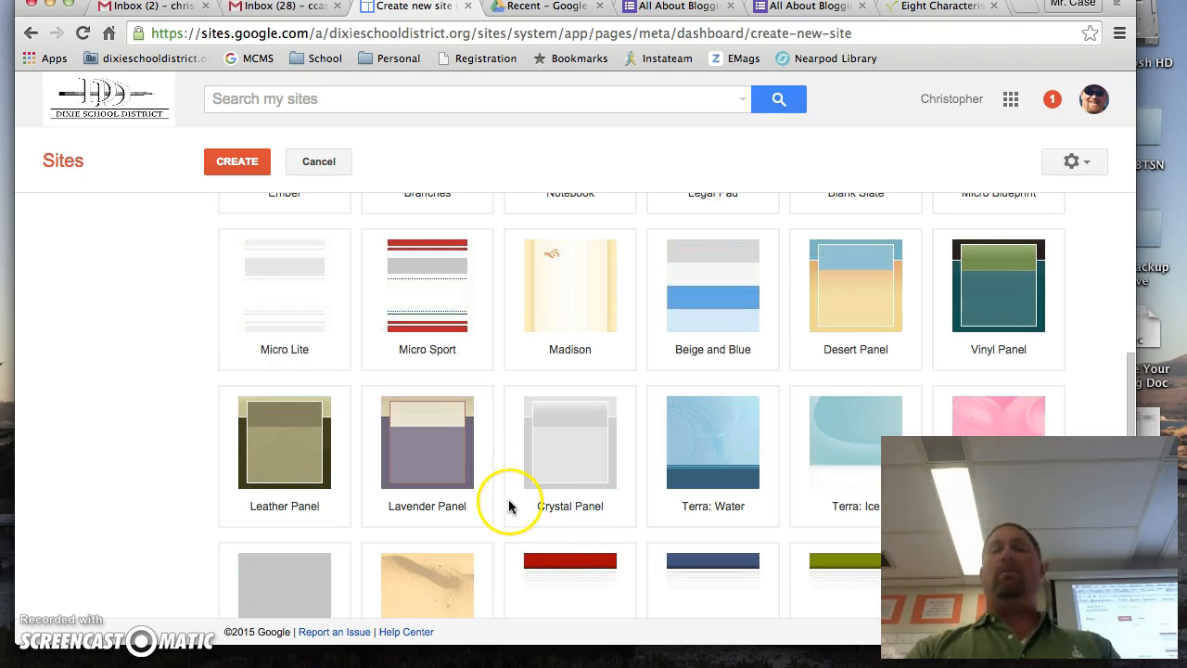
pyautogui.scroll(-2, 522, 480)
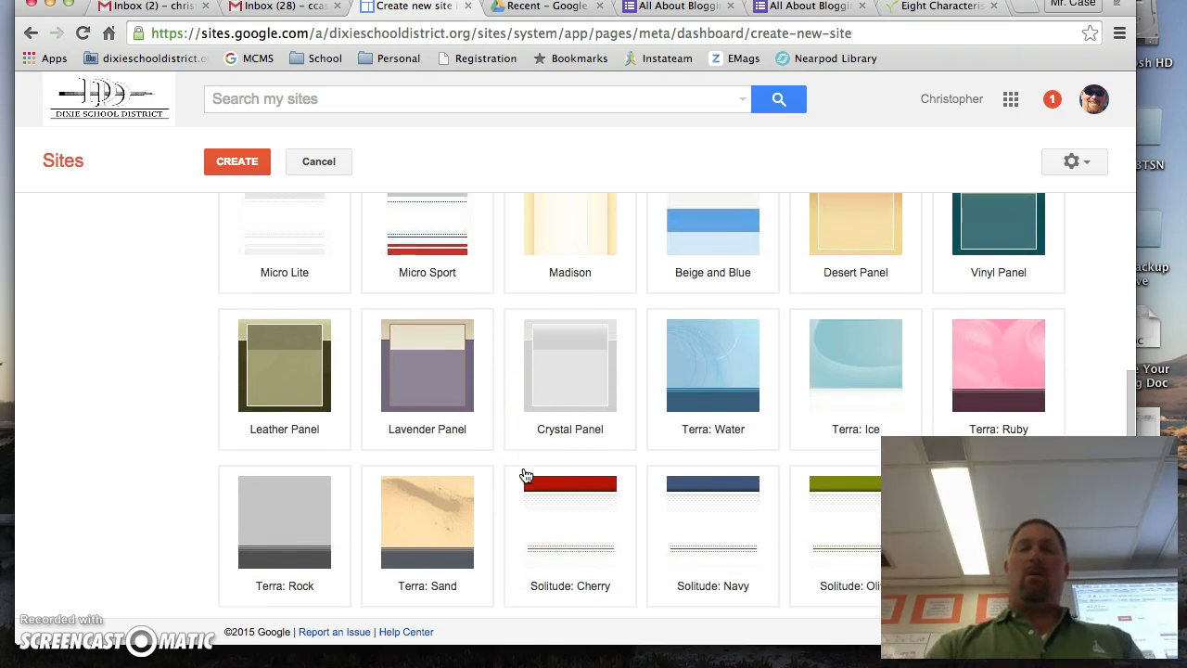
pyautogui.click(549, 374)
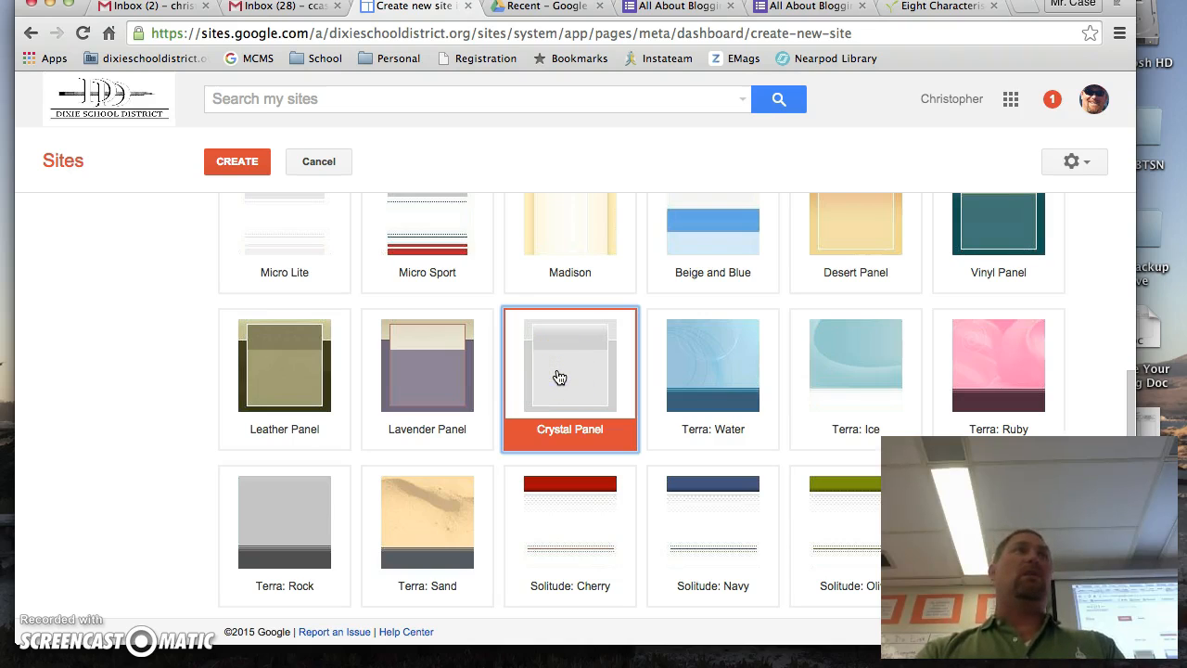
pyautogui.click(559, 377)
# Expand the additional site options and set the site categories to "education" and the teacher's name followed by "Class".
pyautogui.scroll(-10, 565, 384)
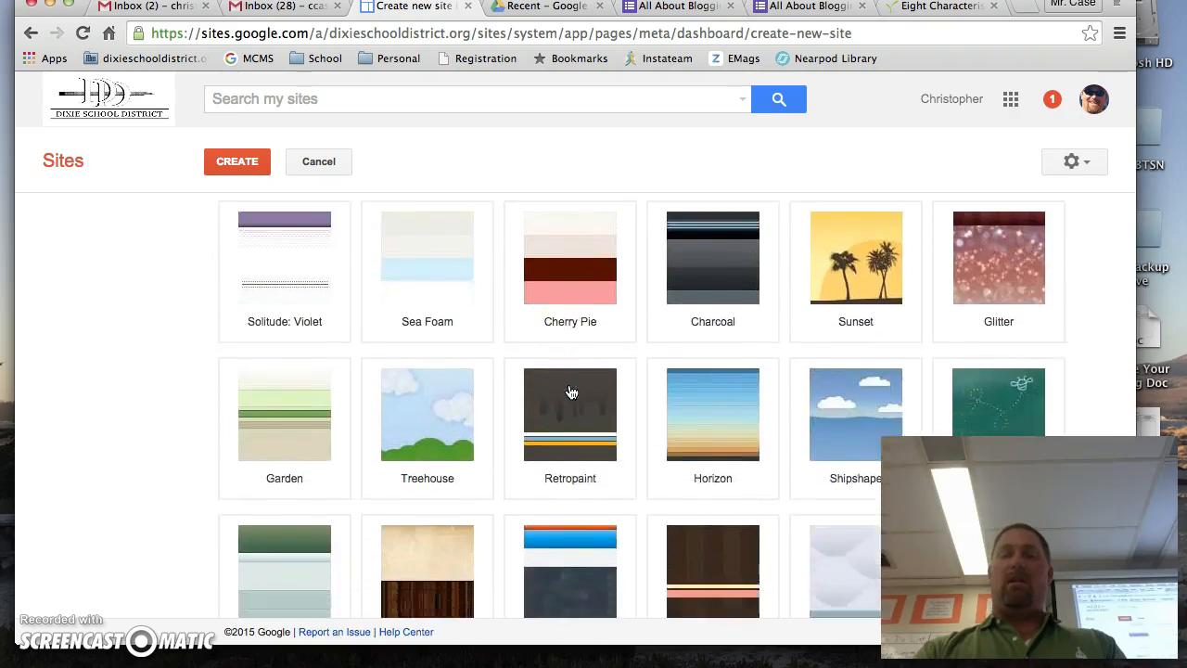
pyautogui.scroll(4, 571, 393)
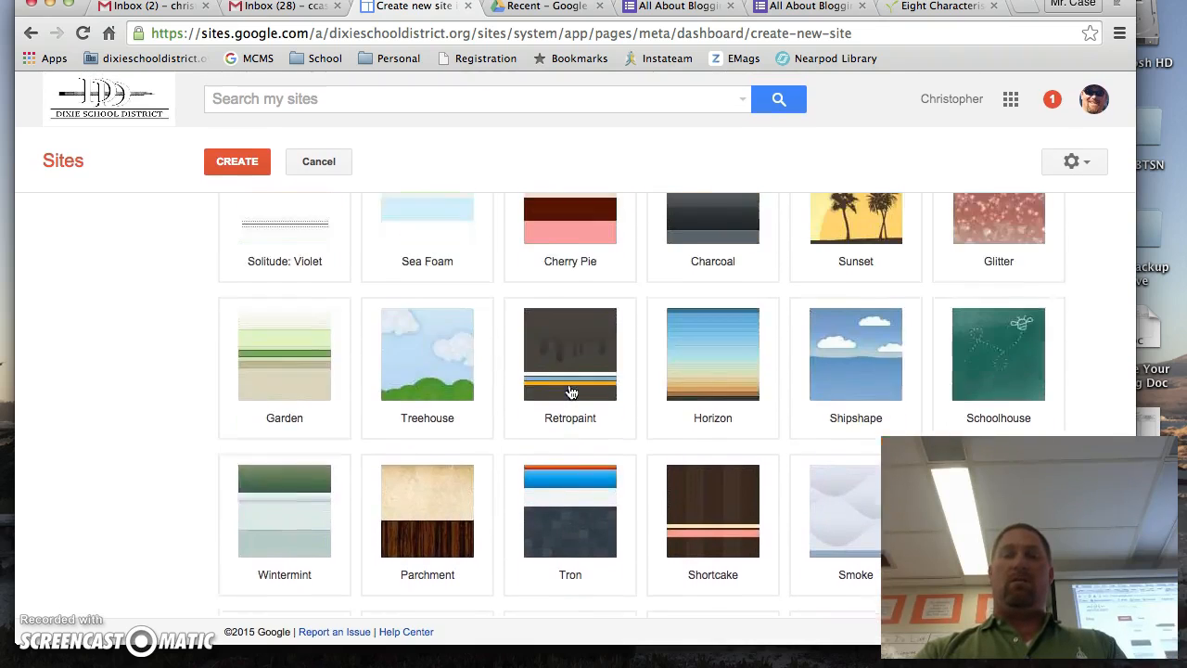
pyautogui.scroll(-4, 572, 392)
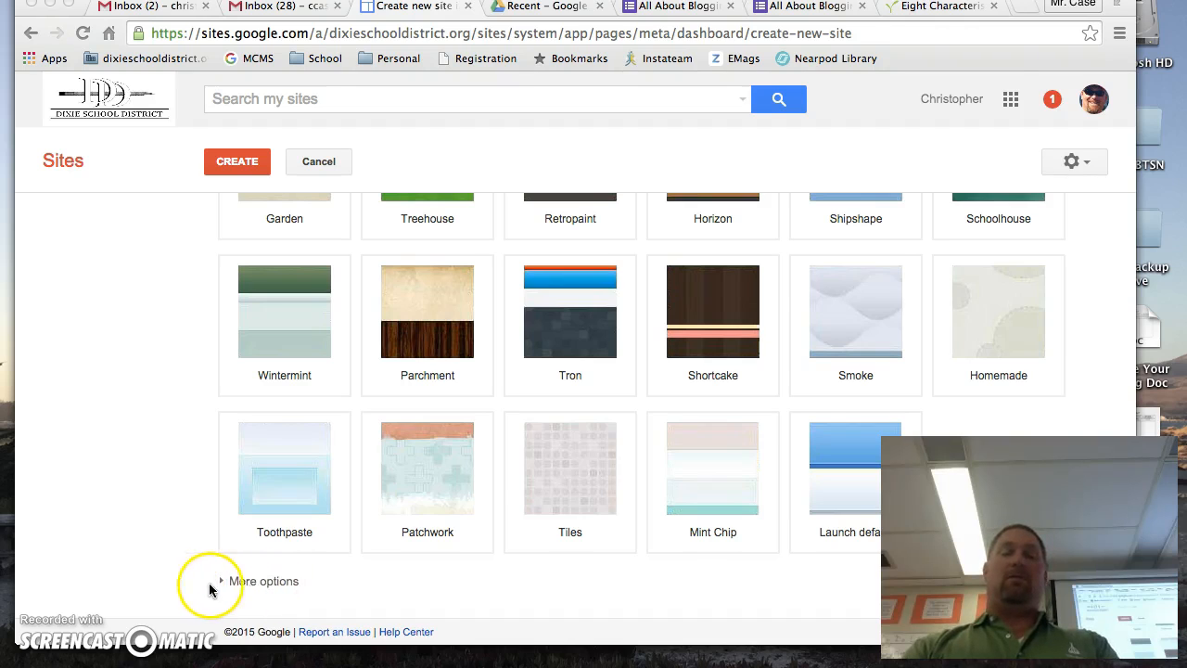
pyautogui.click(226, 580)
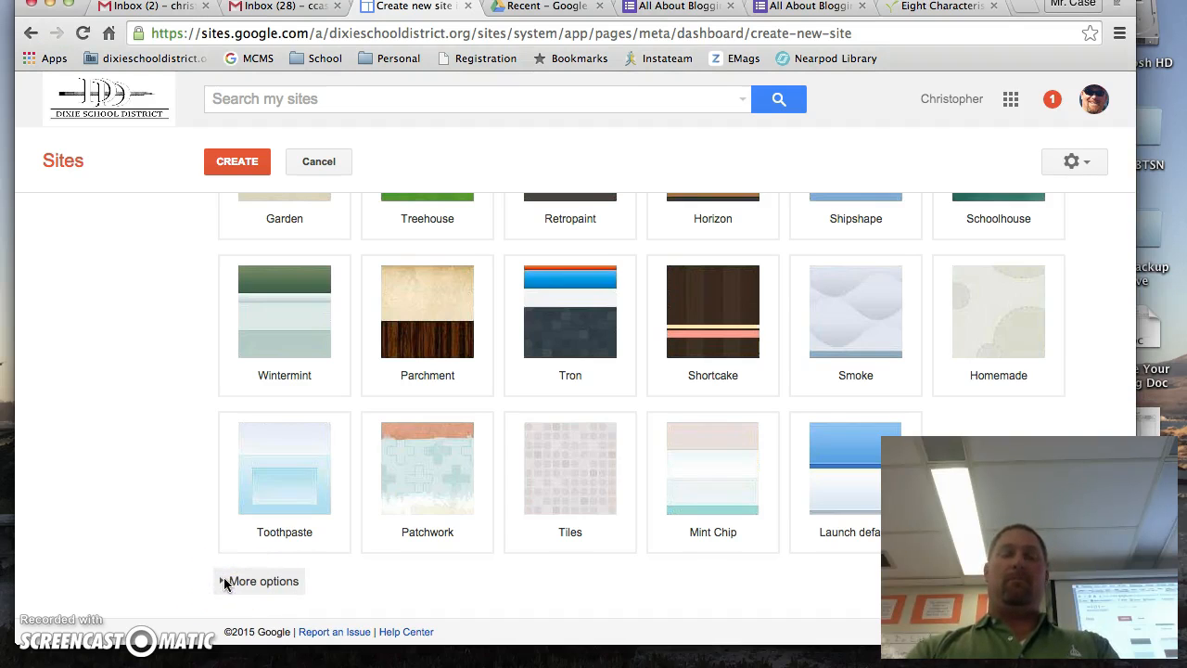
pyautogui.scroll(-5, 397, 525)
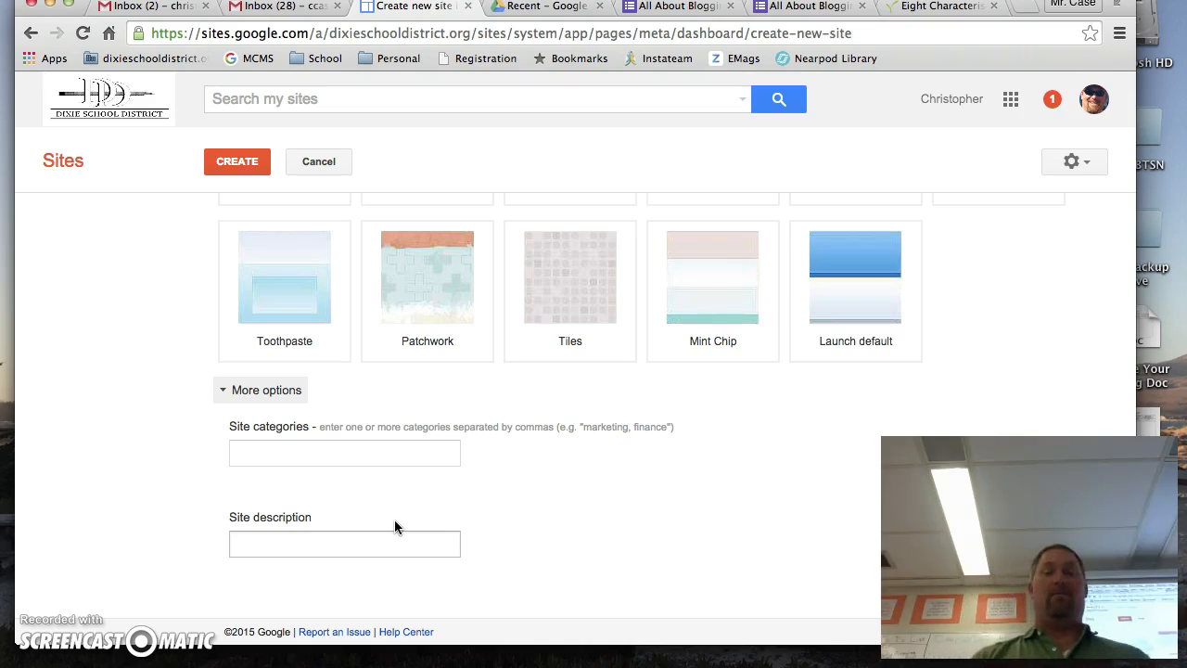
pyautogui.click(306, 453)
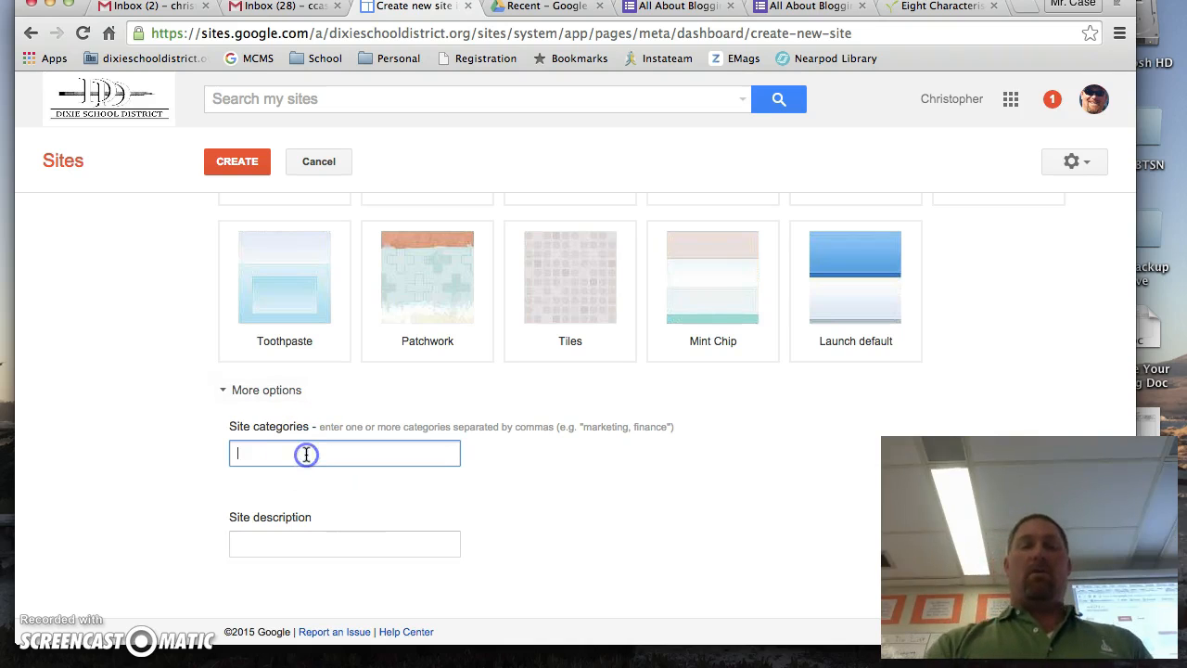
pyautogui.write('educ')
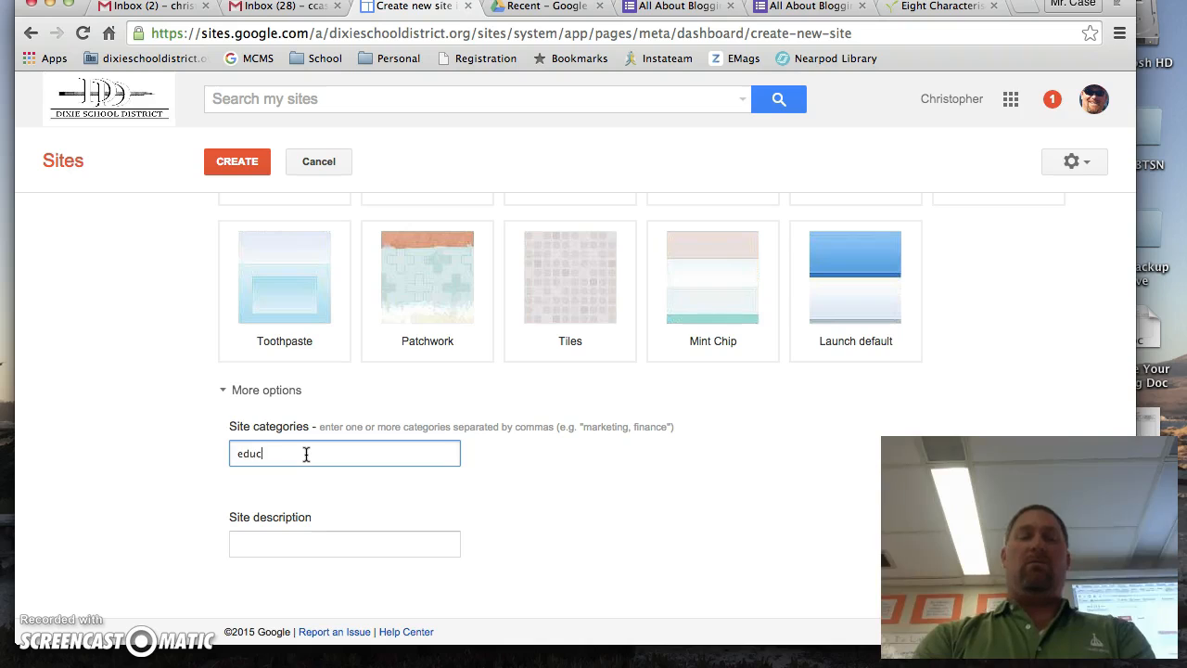
pyautogui.write('ation,')
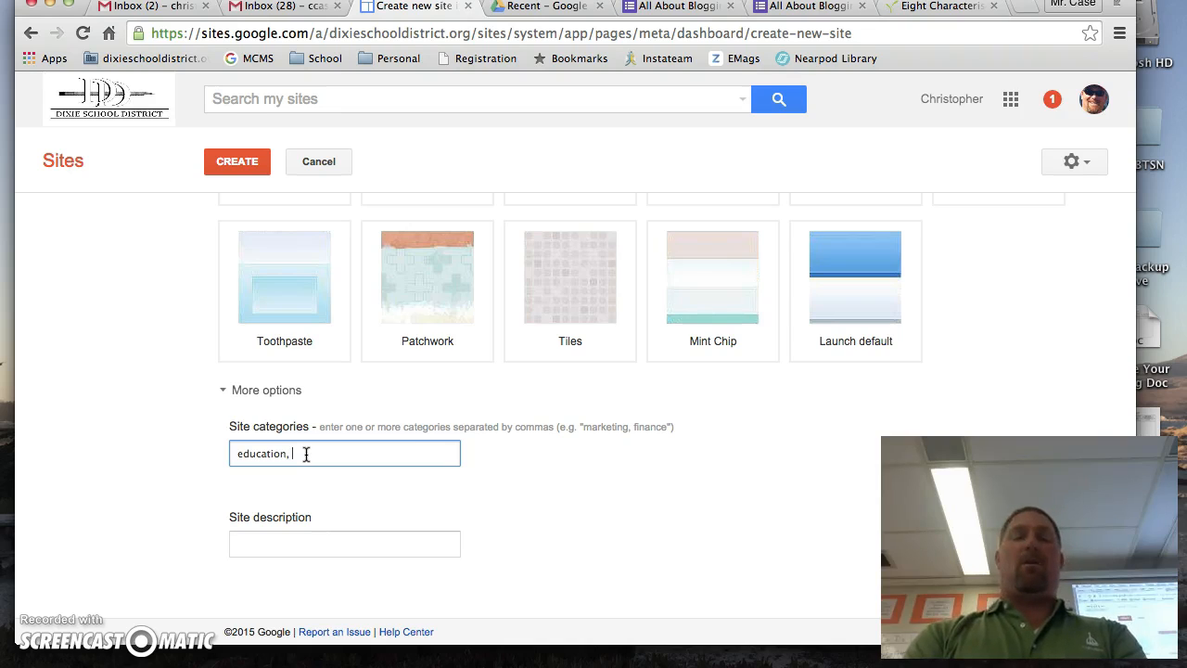
pyautogui.write('M')
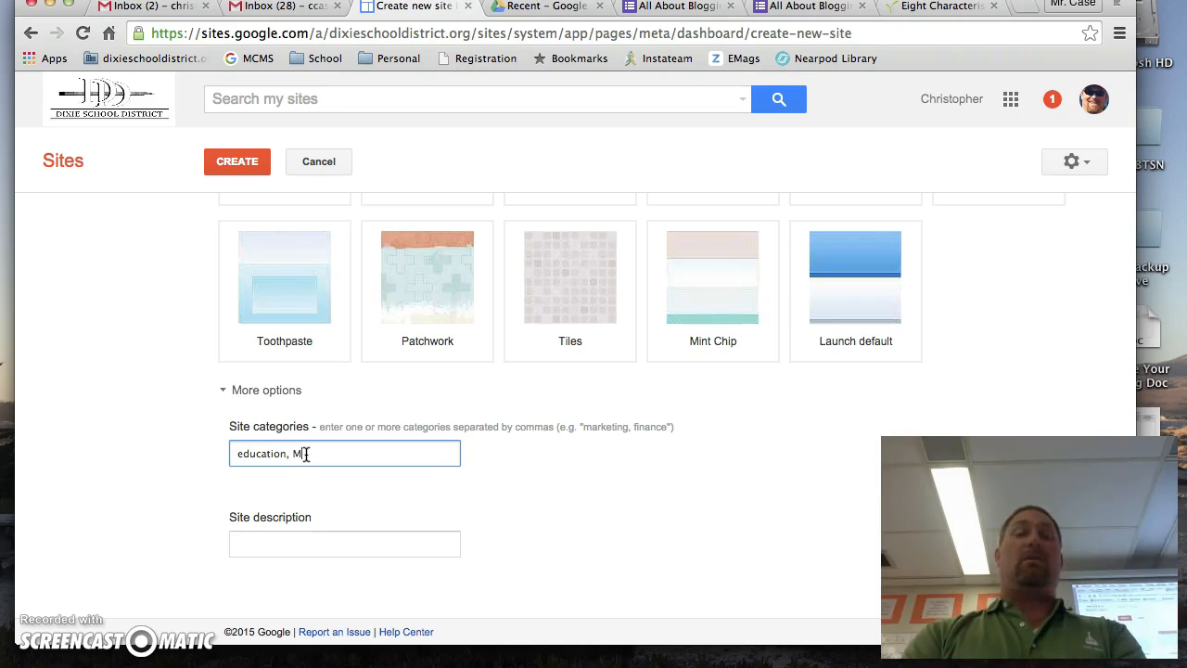
pyautogui.write('r. Case Class')
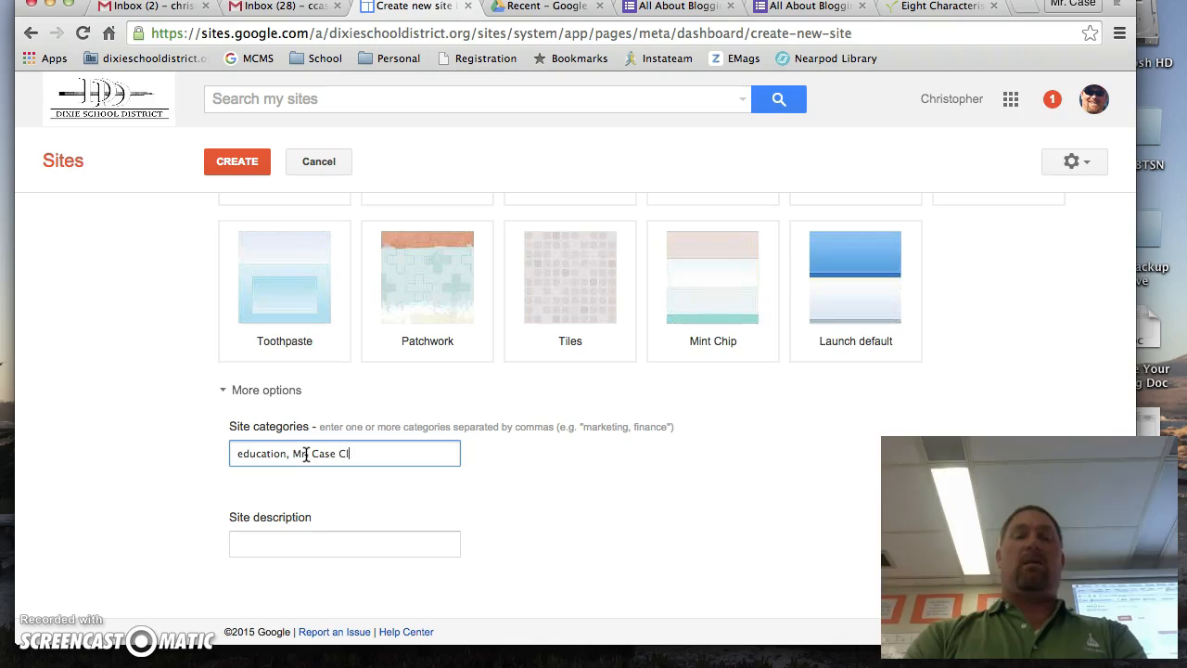
# Enter a site description saying "This is my website for" the named teacher's "Digital Expression class.".
pyautogui.click(294, 543)
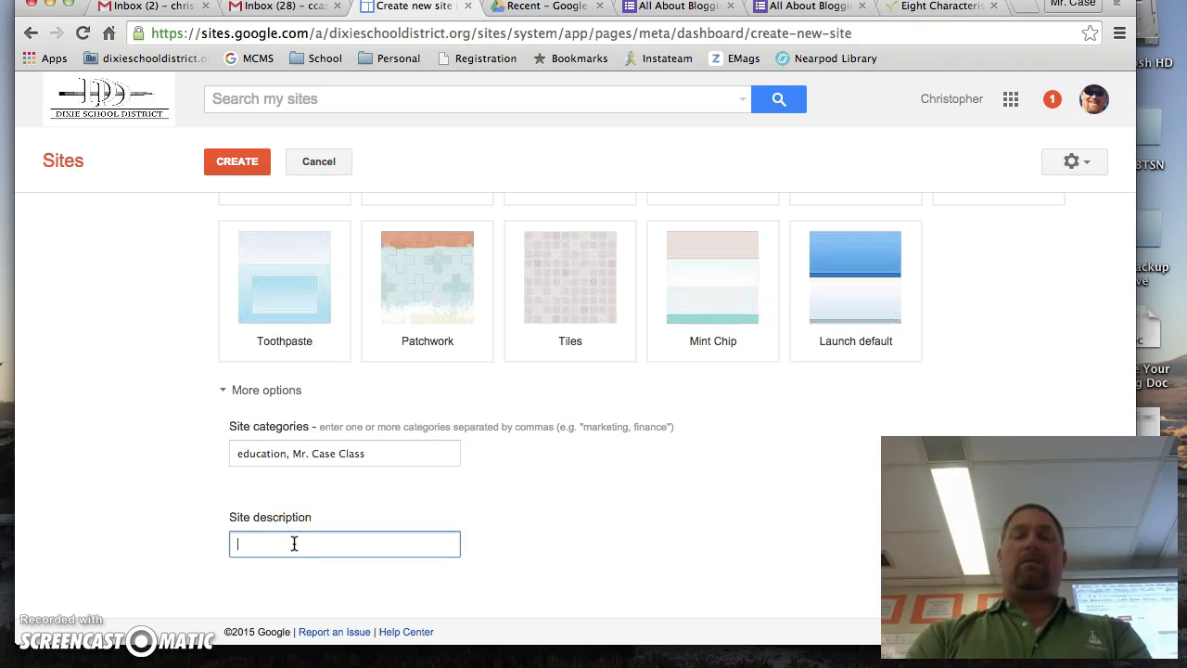
pyautogui.write('This is my')
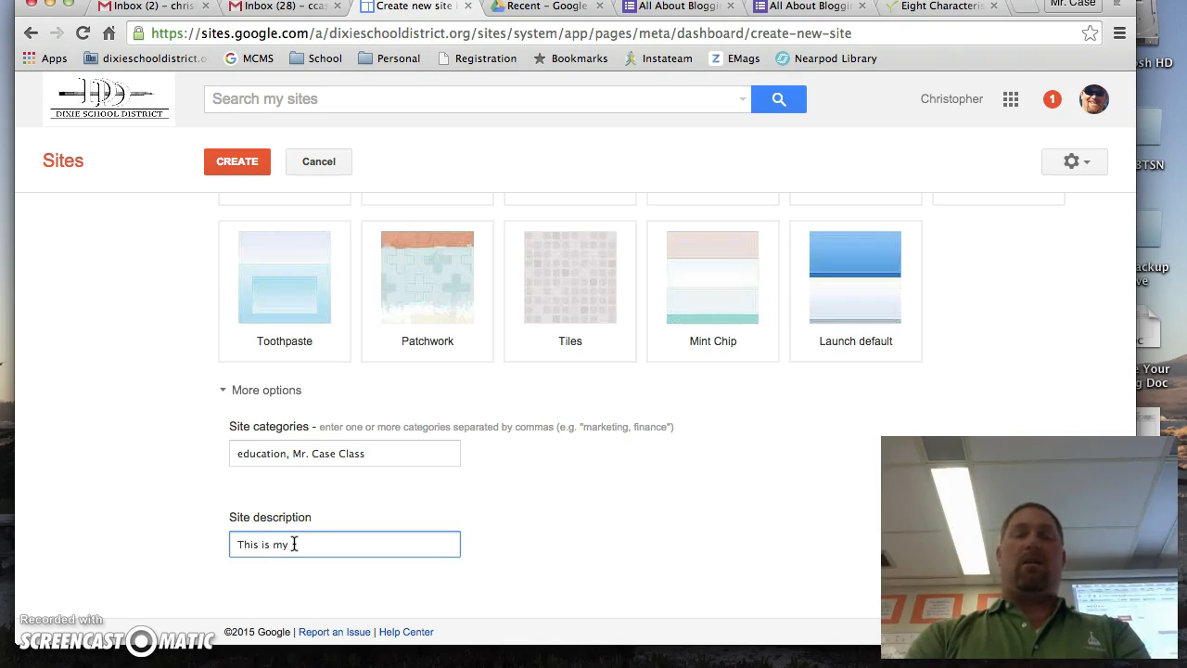
pyautogui.write(' website for ')
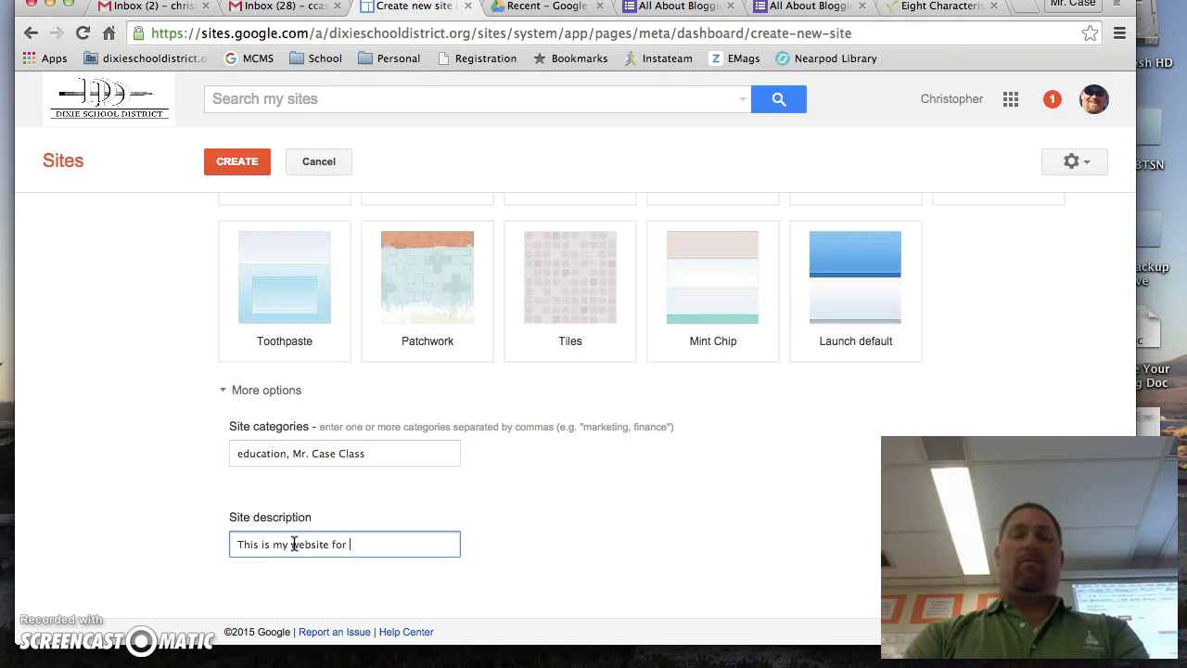
pyautogui.write('Mr. Cas')
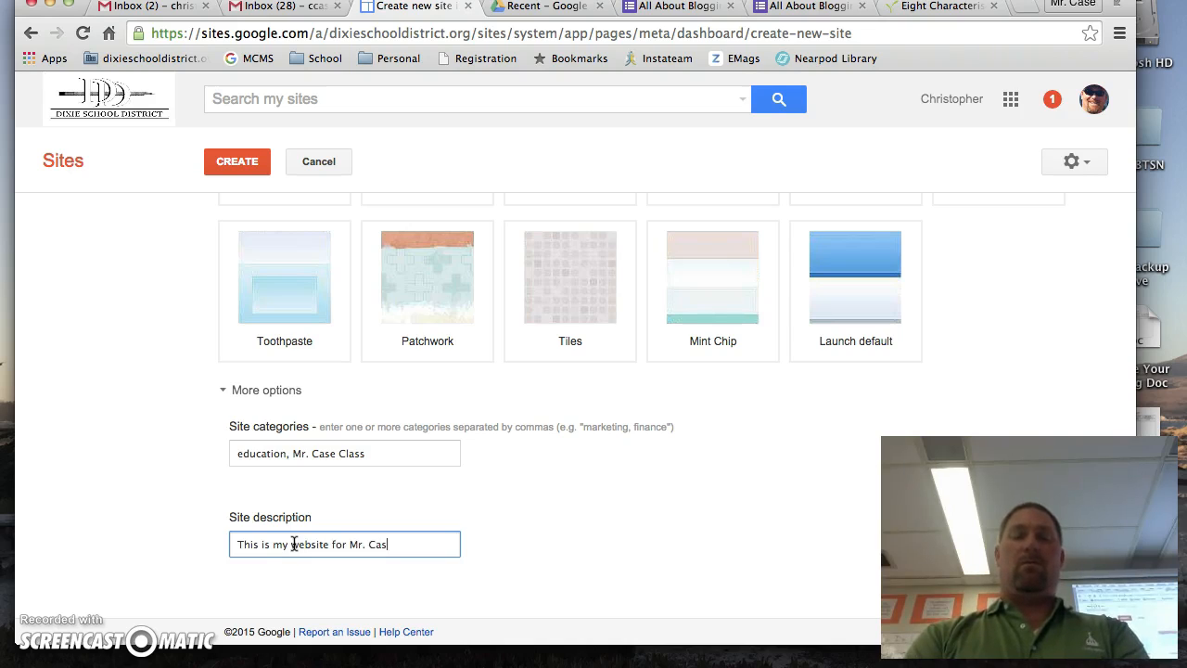
pyautogui.write("e's Dig")
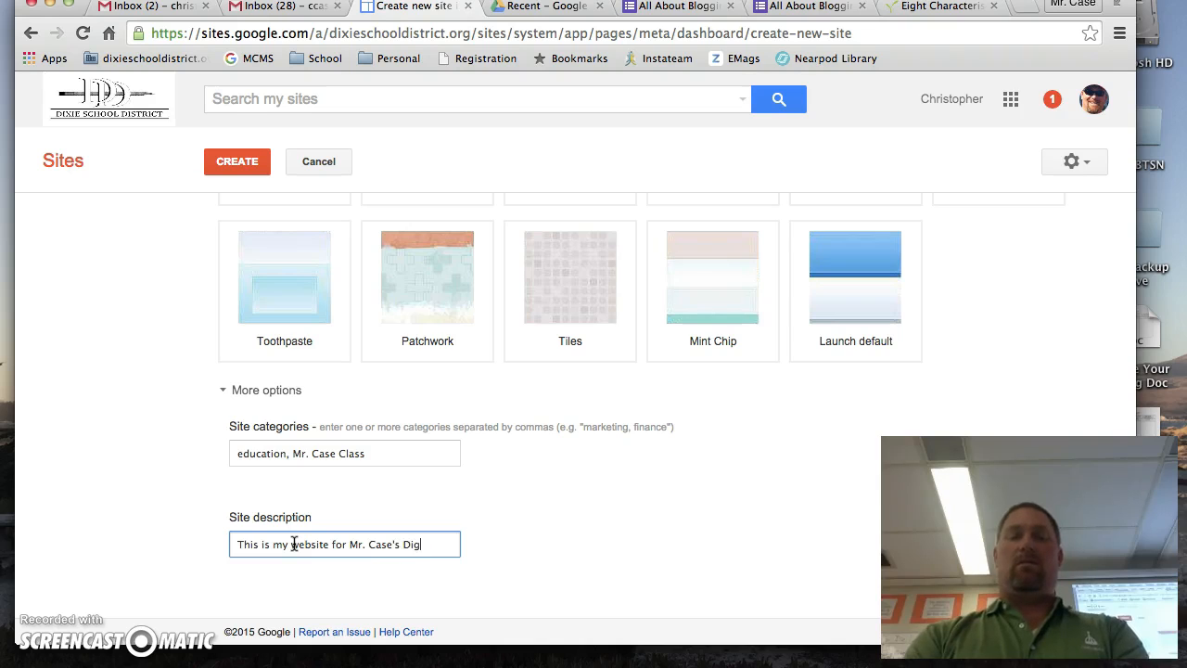
pyautogui.write('ital Expression c')
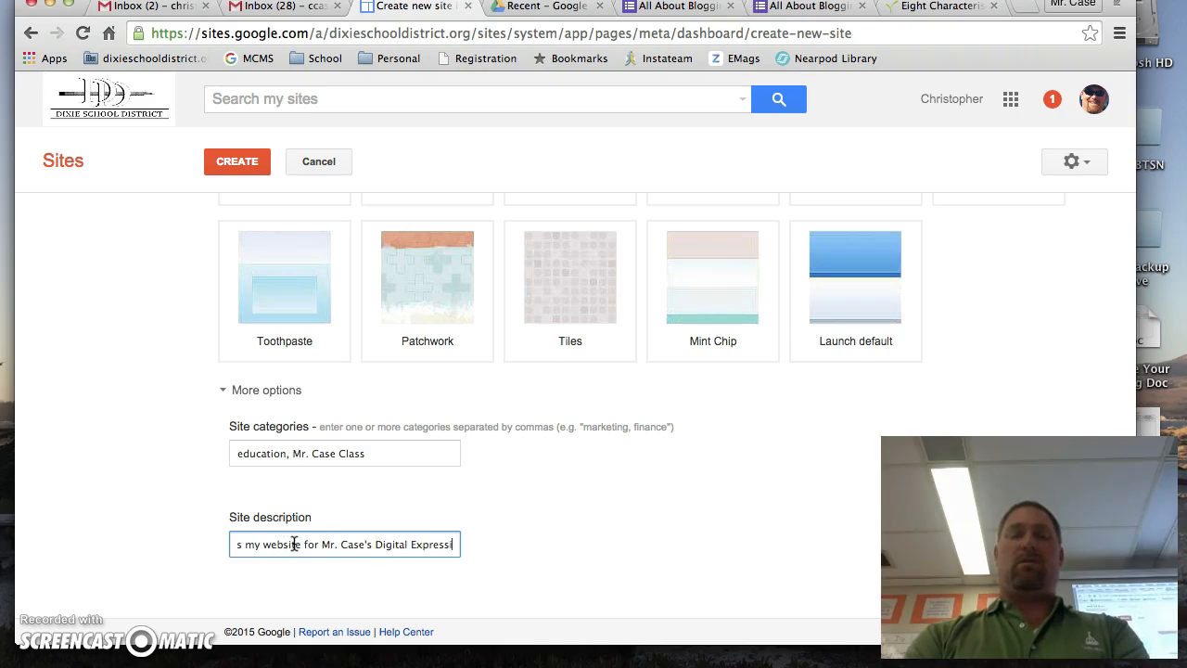
pyautogui.write('.')
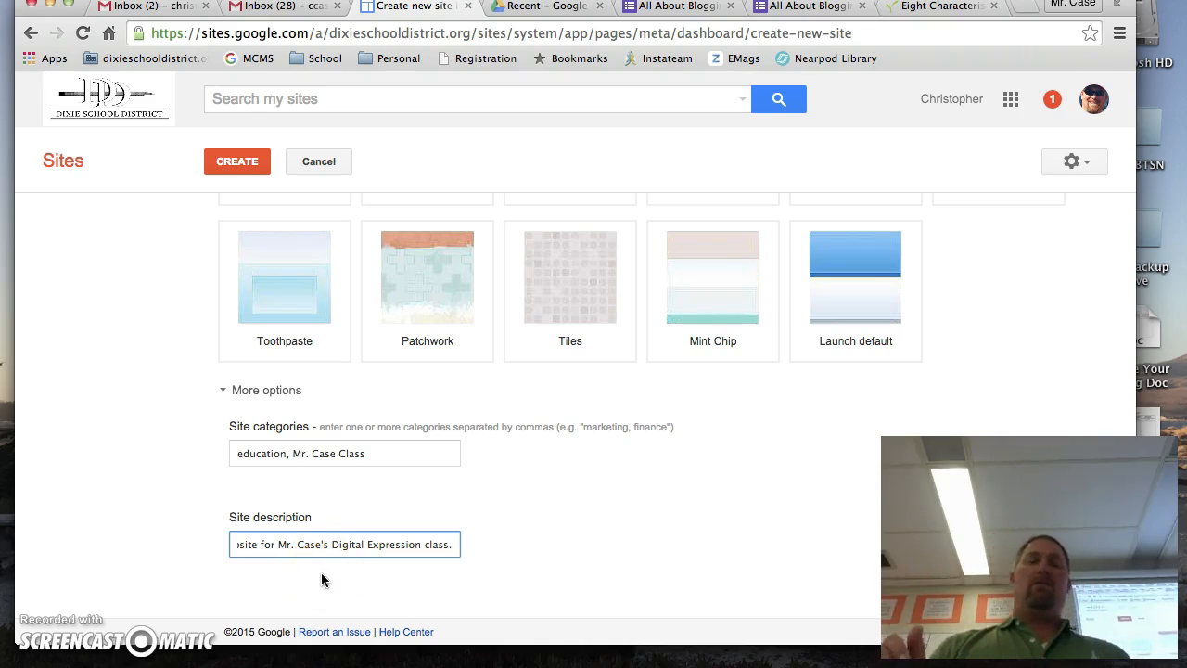
# Create the new site from the completed name, theme, category and description settings.
pyautogui.click(237, 163)
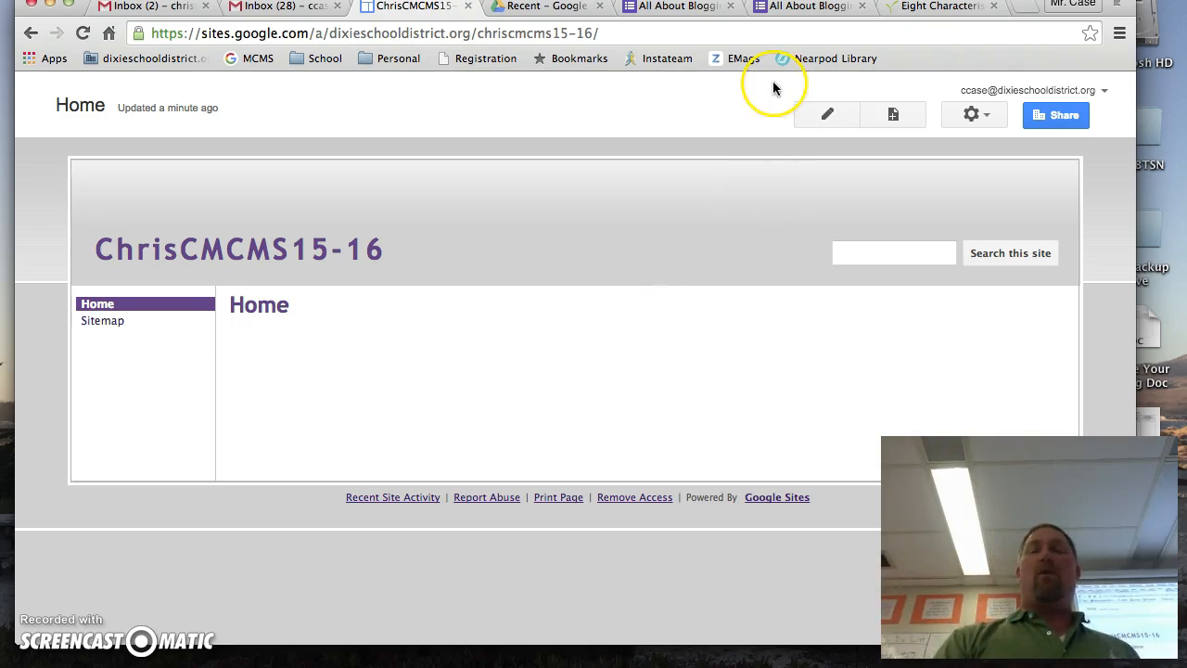
# Open the new site's Home page for editing to view the editing tools, and save the page without adding content.
pyautogui.click(916, 119)
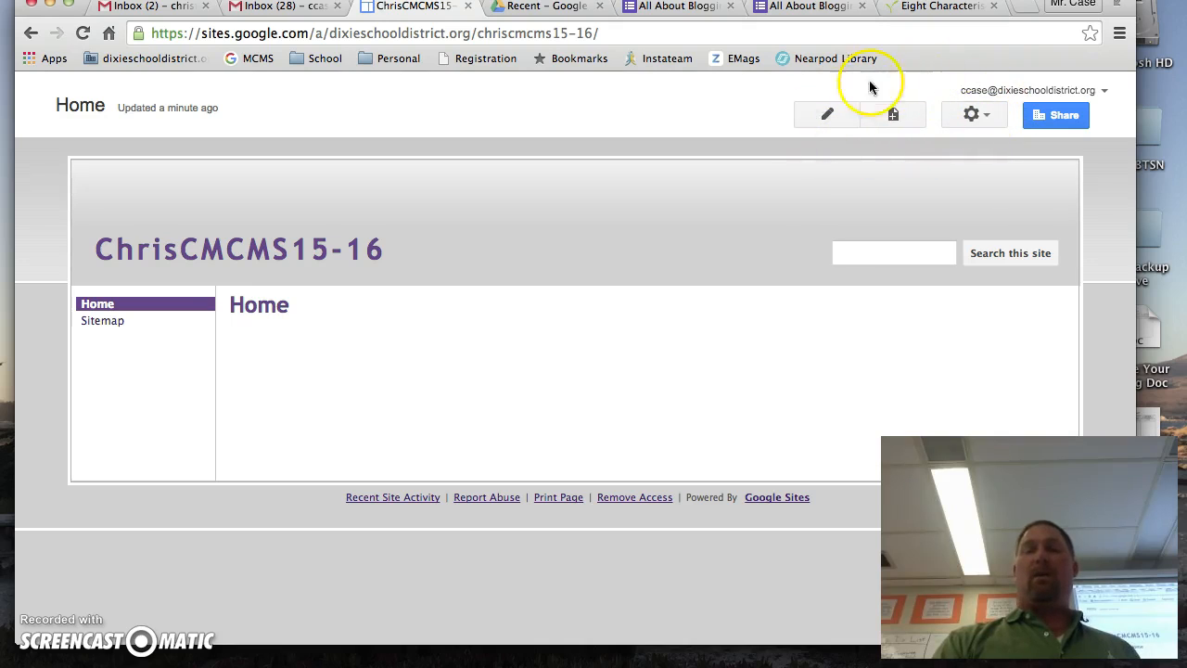
pyautogui.click(823, 116)
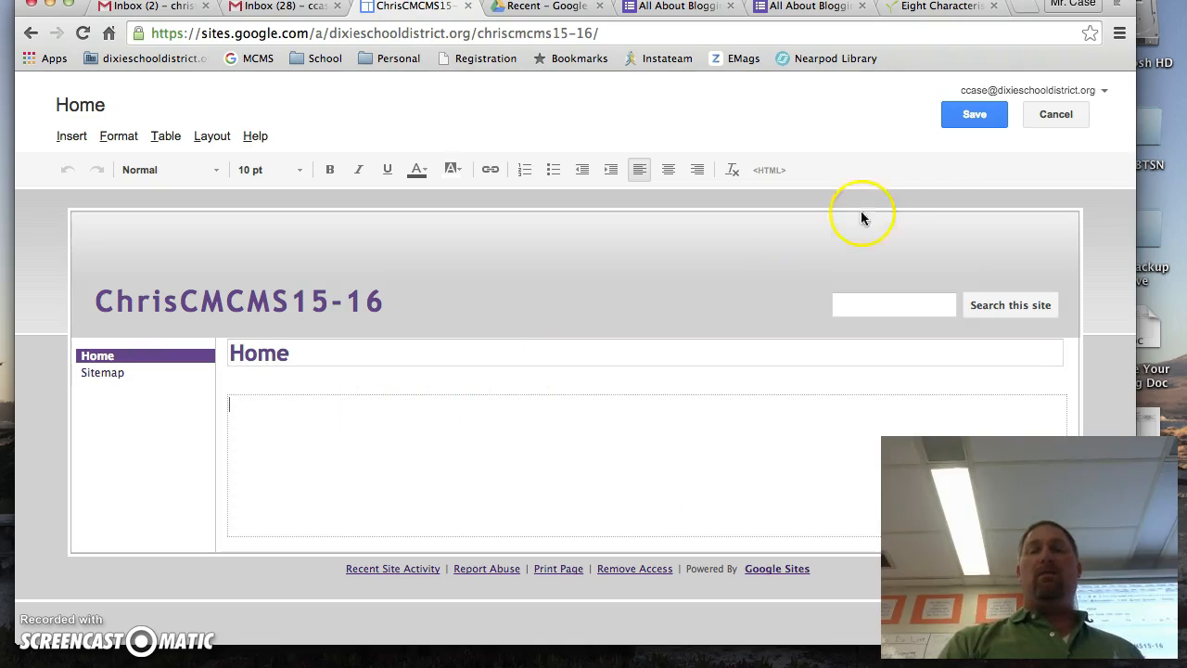
pyautogui.click(966, 116)
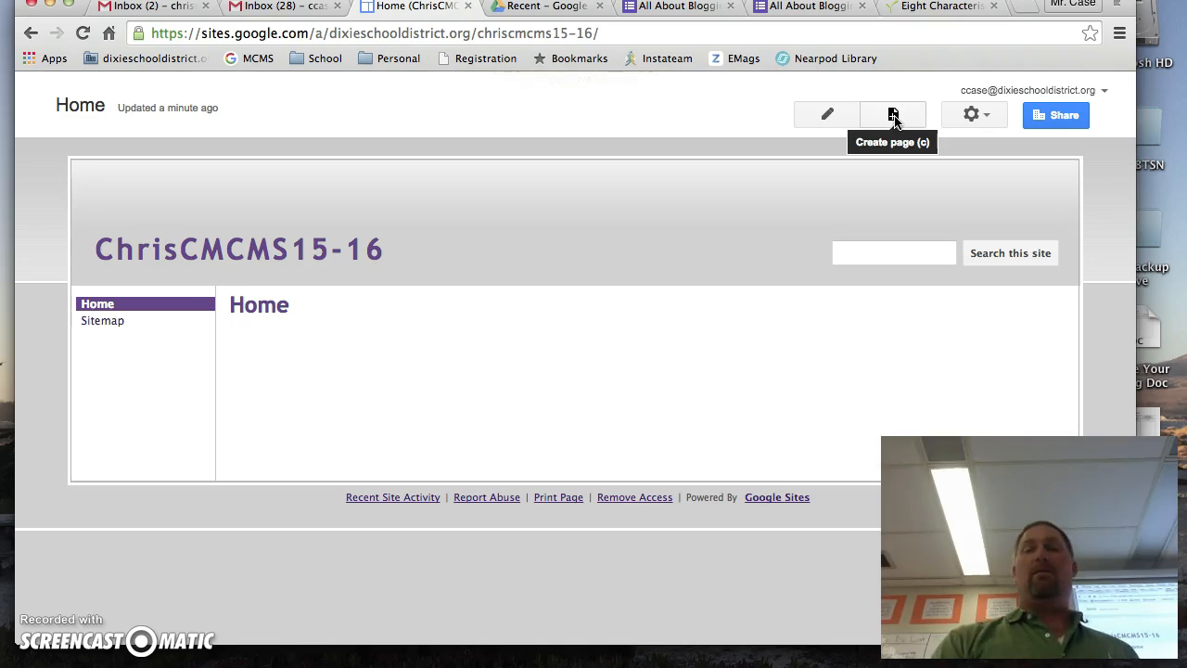
# View the page and site actions, open the site's general management settings, and return to the Home page.
pyautogui.click(984, 117)
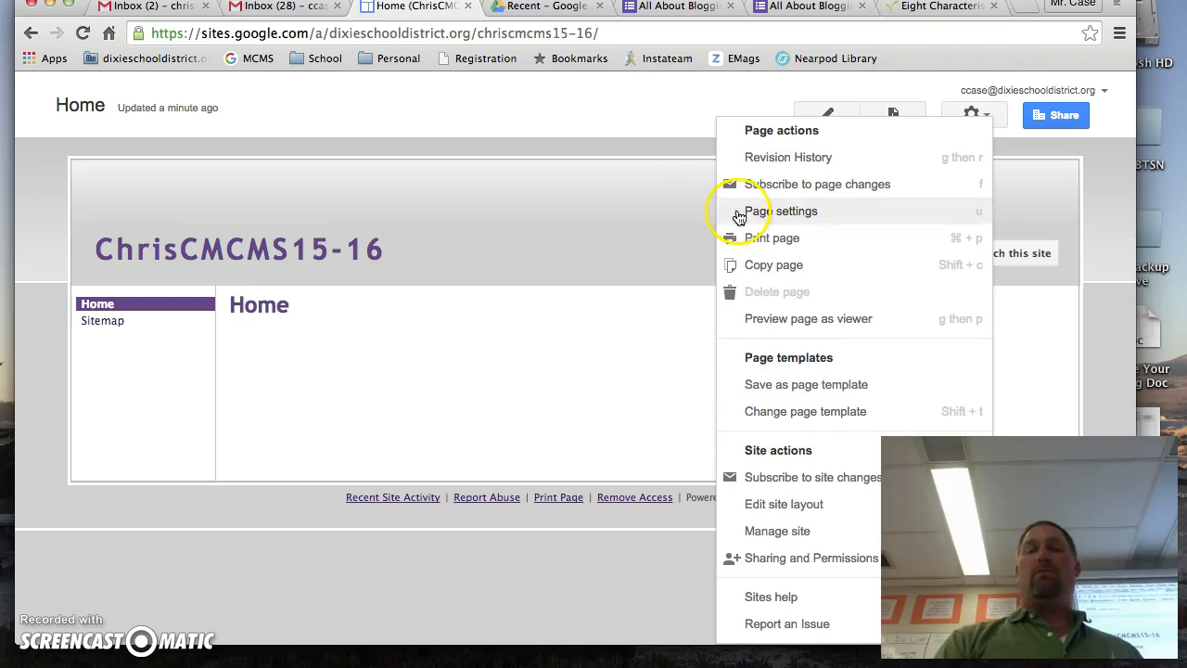
pyautogui.click(683, 128)
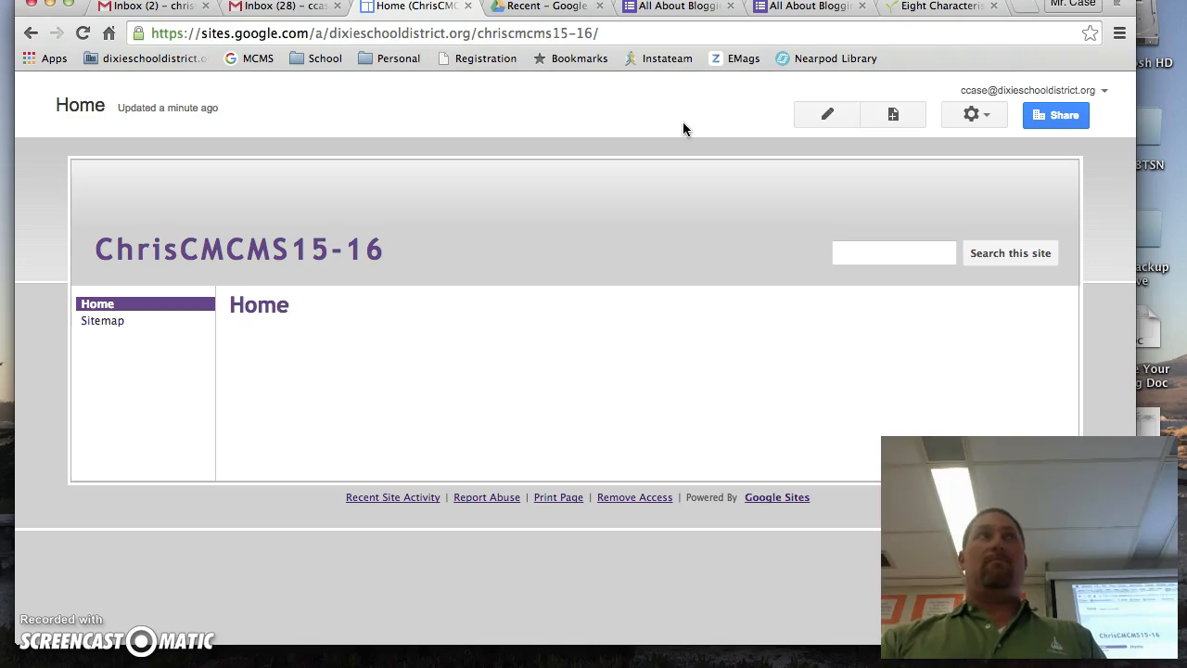
pyautogui.click(975, 116)
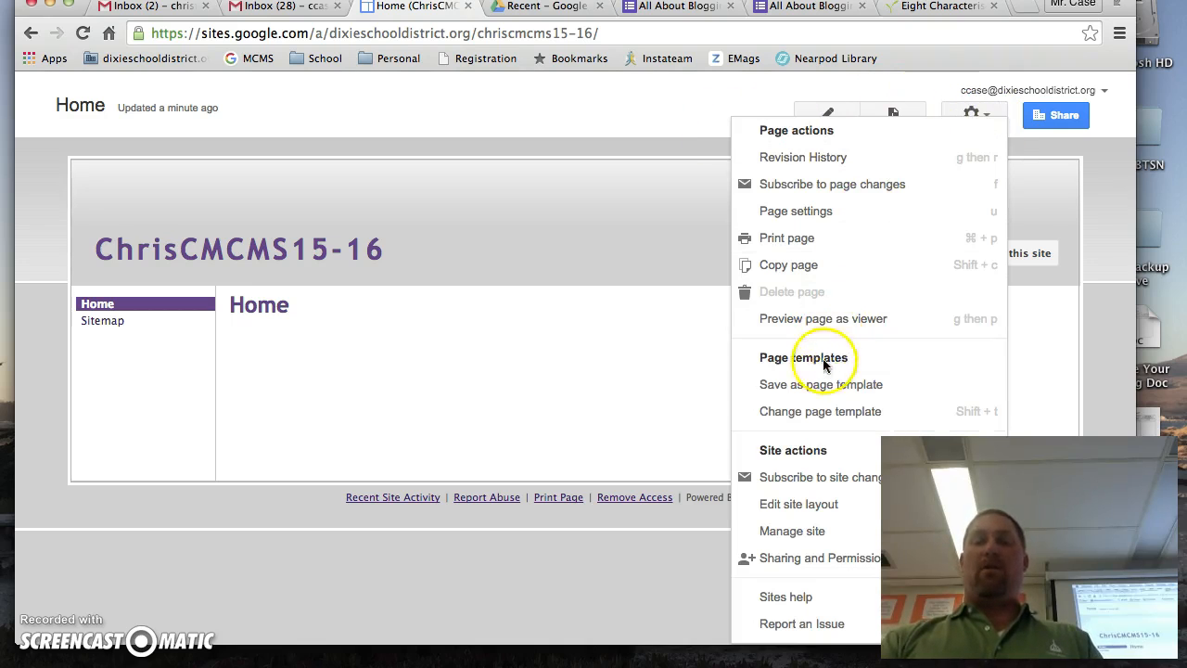
pyautogui.click(804, 534)
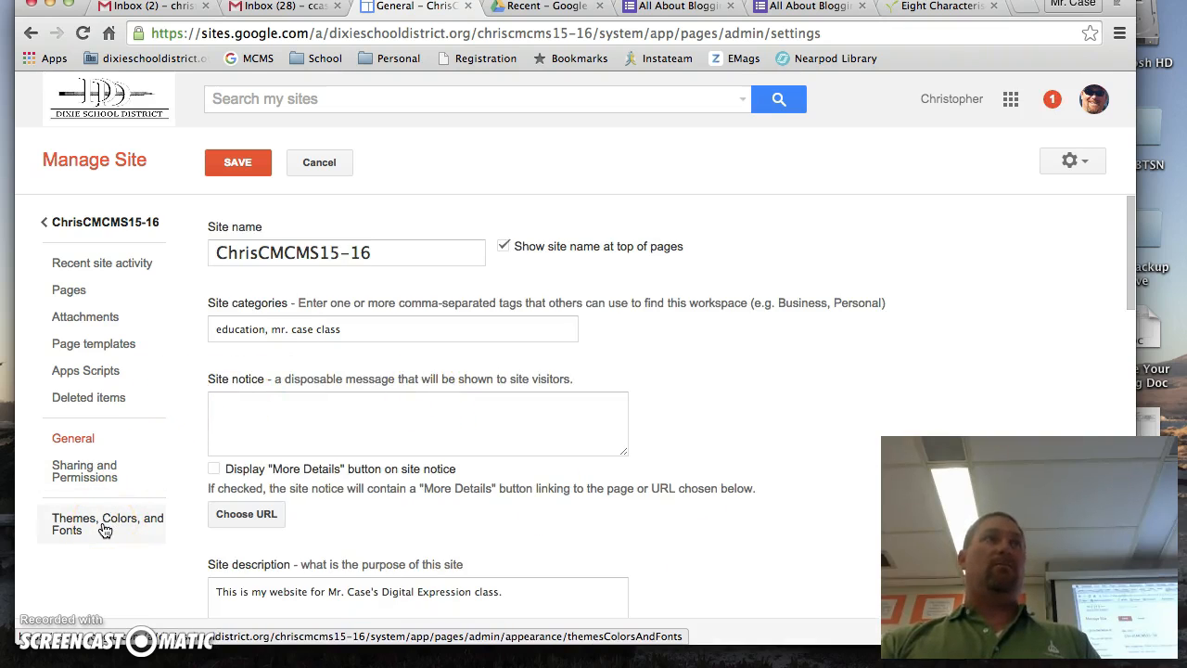
pyautogui.click(89, 226)
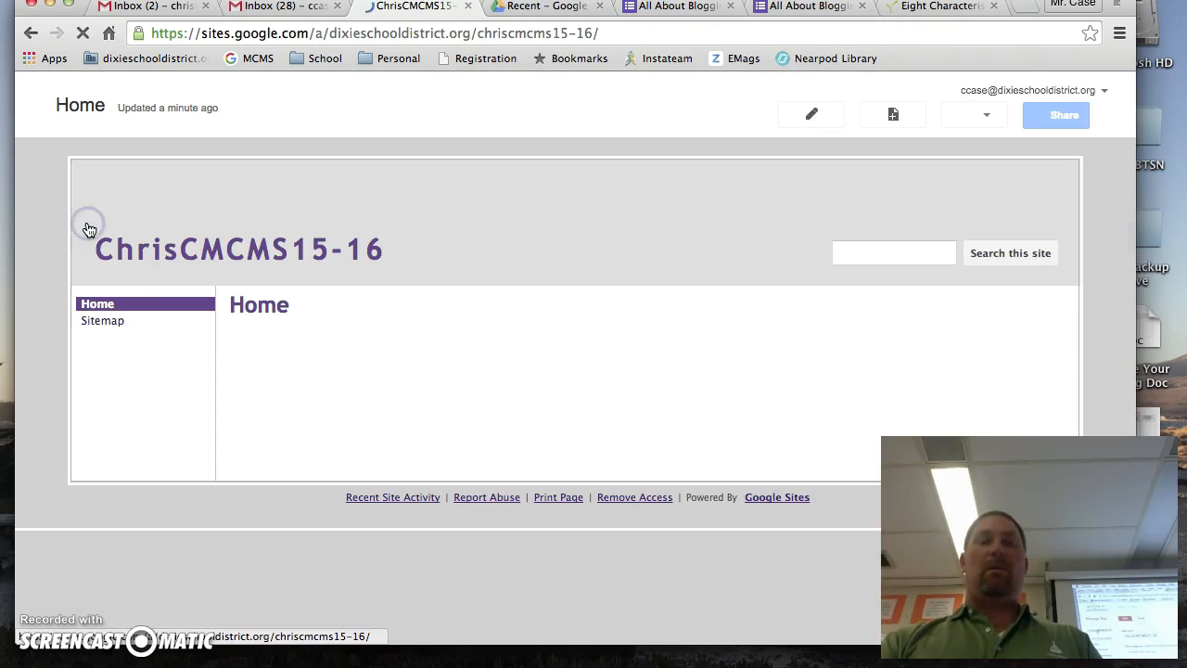